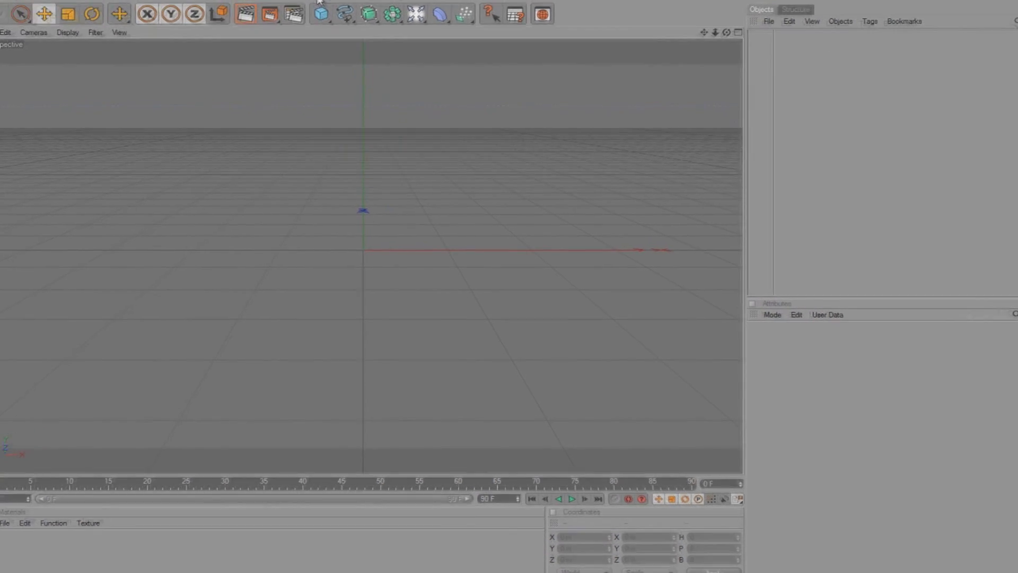
# - Add a MoGraph Text object aligned to Middle with a 40 m extrusion depth
pyautogui.click(323, 16)
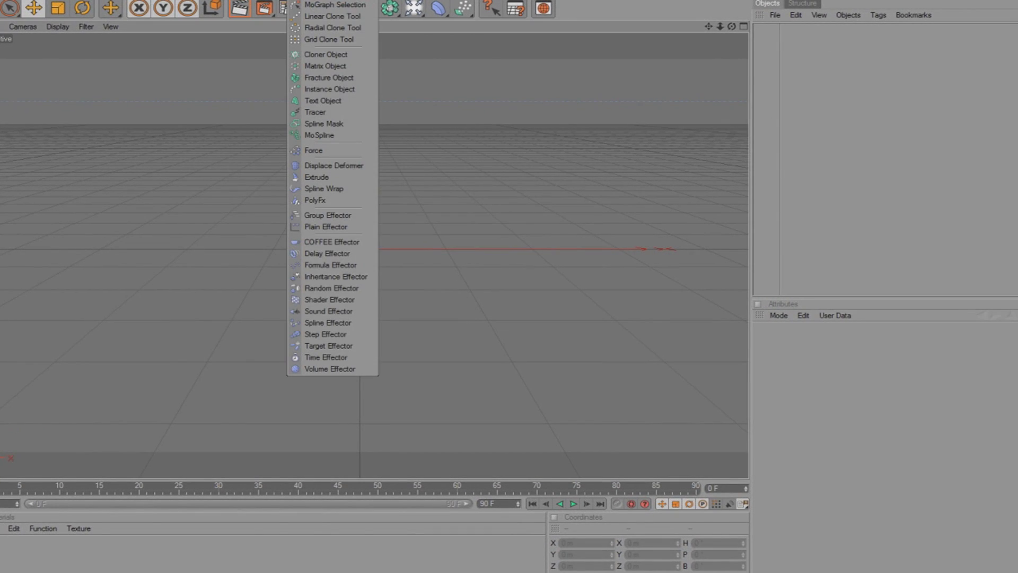
pyautogui.click(334, 103)
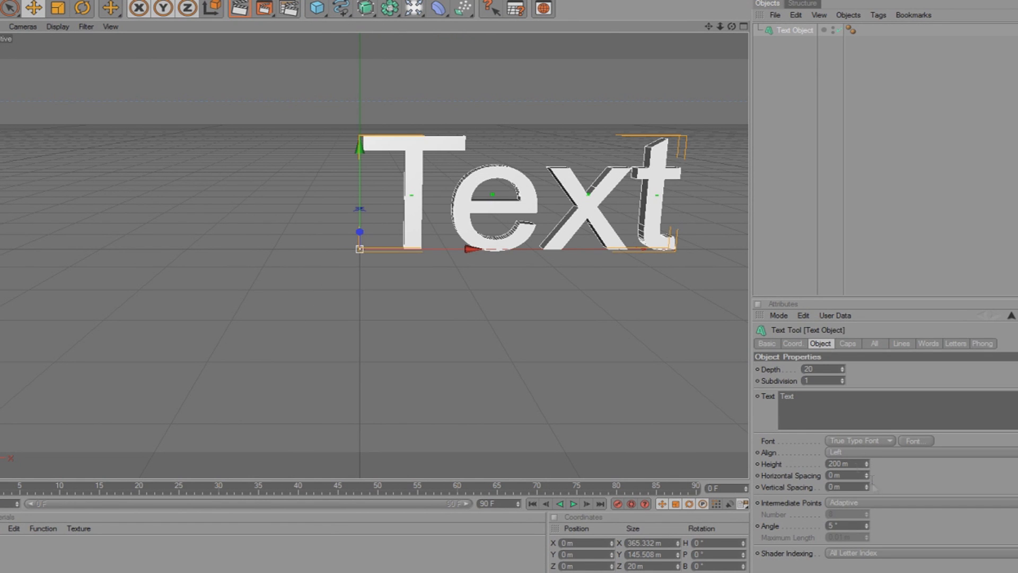
pyautogui.click(847, 452)
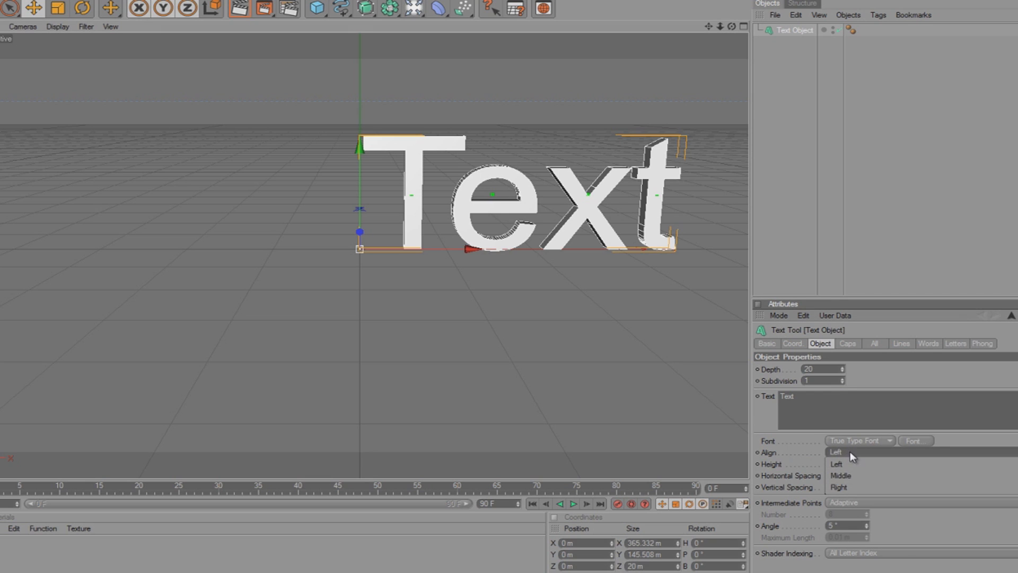
pyautogui.click(851, 470)
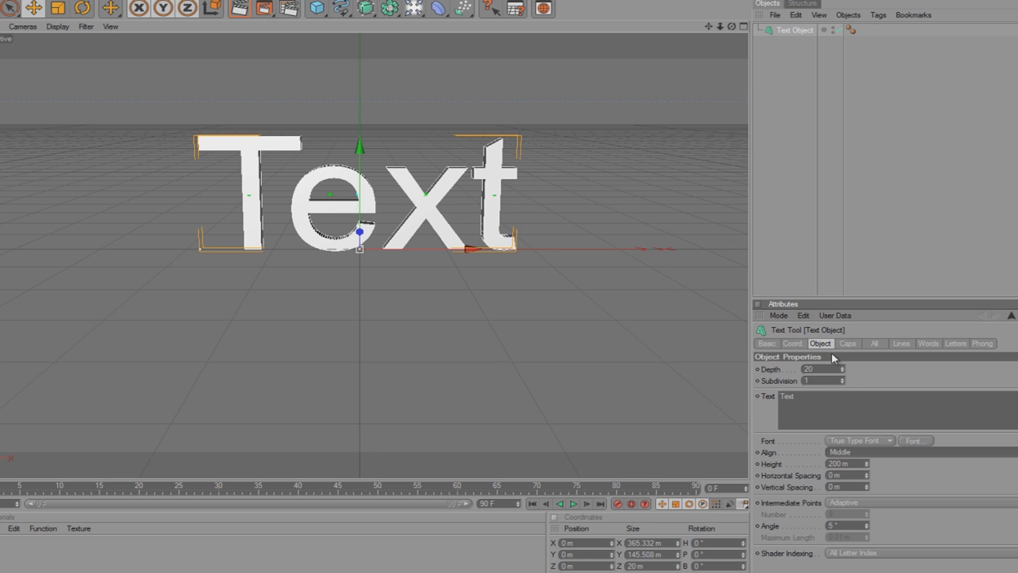
pyautogui.press('Tab')
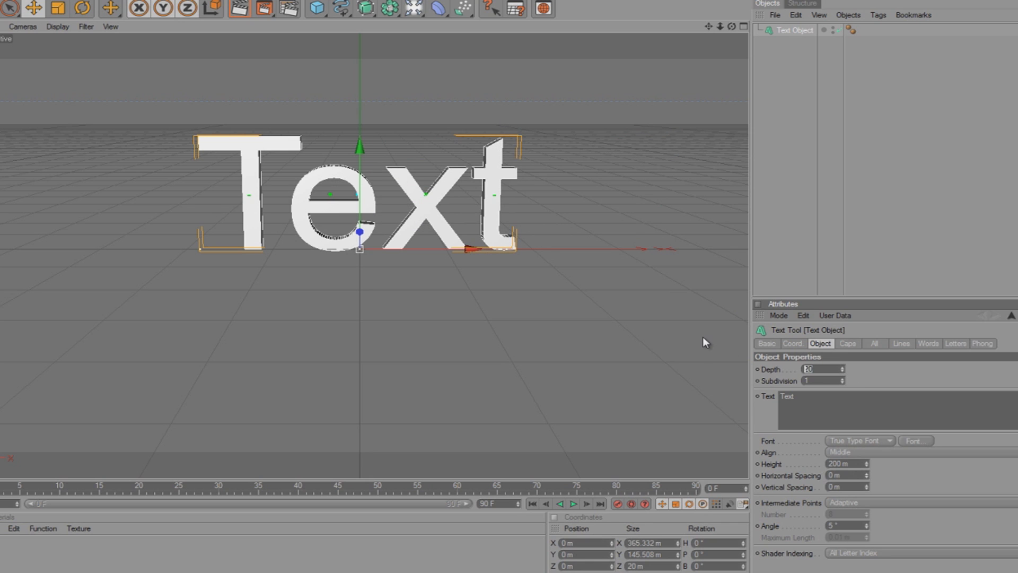
pyautogui.write('40')
pyautogui.press('Return')
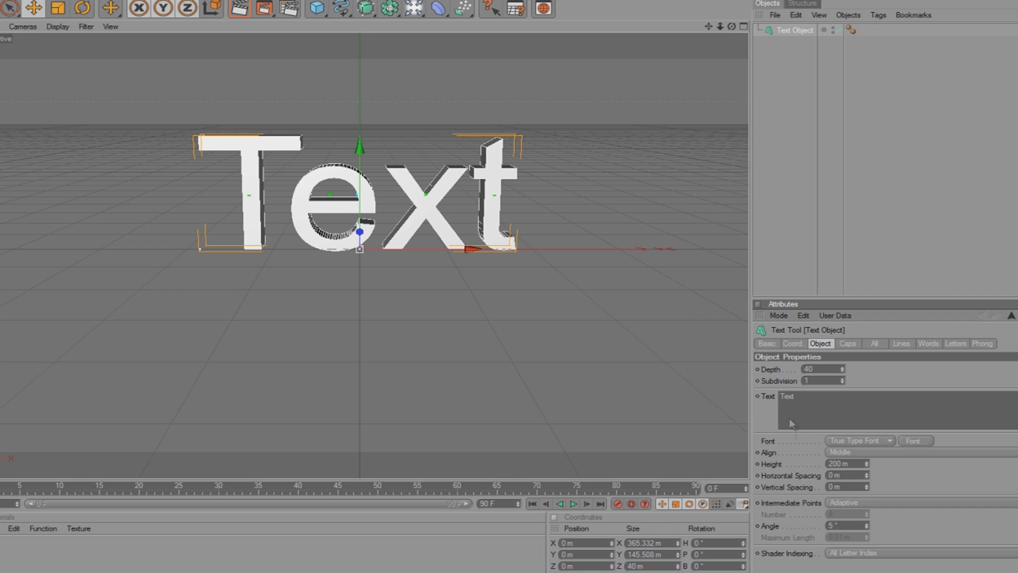
# - Reselect the Text object and select its existing 'Text' string
pyautogui.click(788, 276)
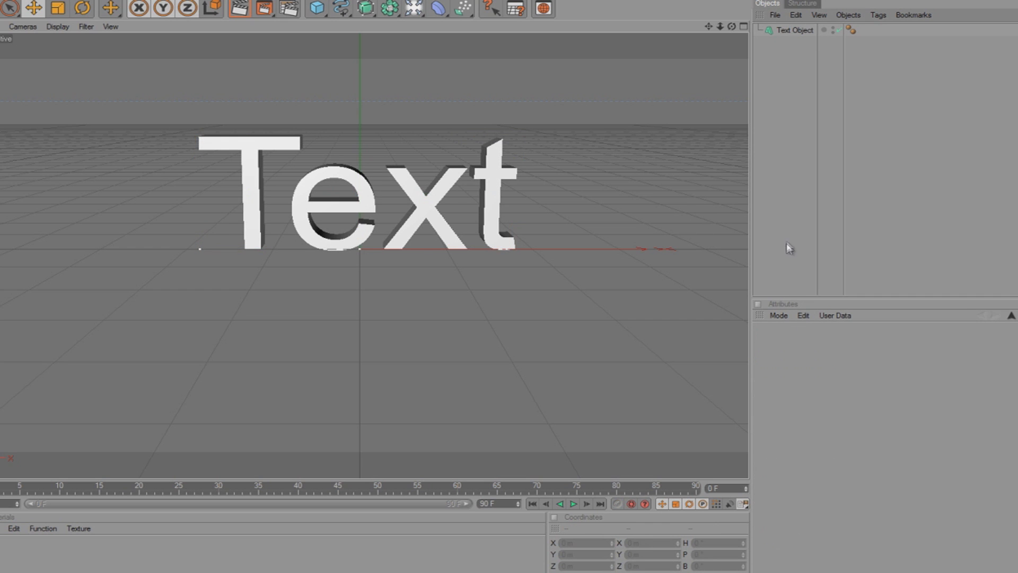
pyautogui.click(789, 31)
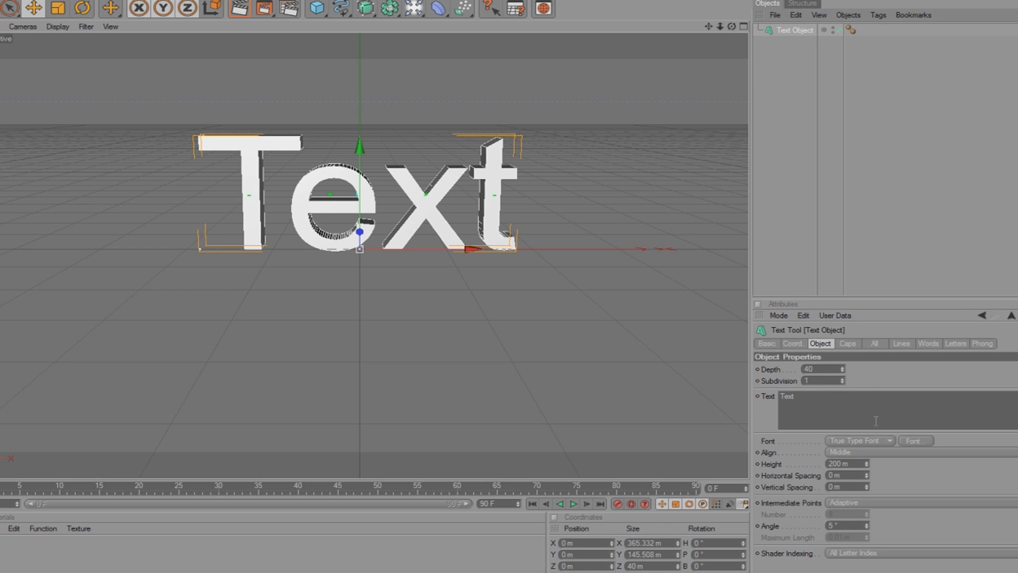
pyautogui.doubleClick(876, 421)
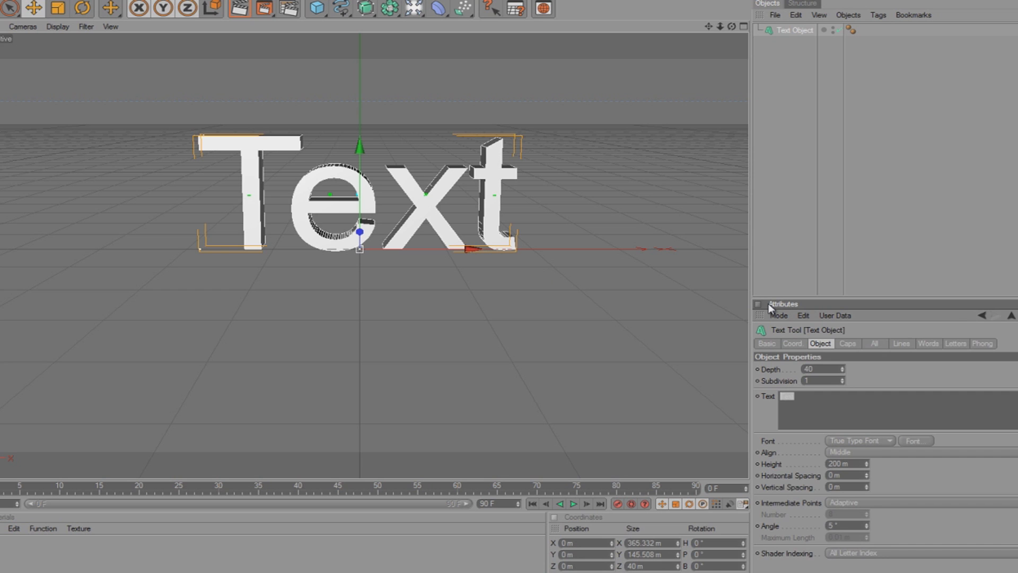
pyautogui.click(789, 243)
# - Switch the text object's font to Bebas Neue so it reads TEXT
pyautogui.click(780, 38)
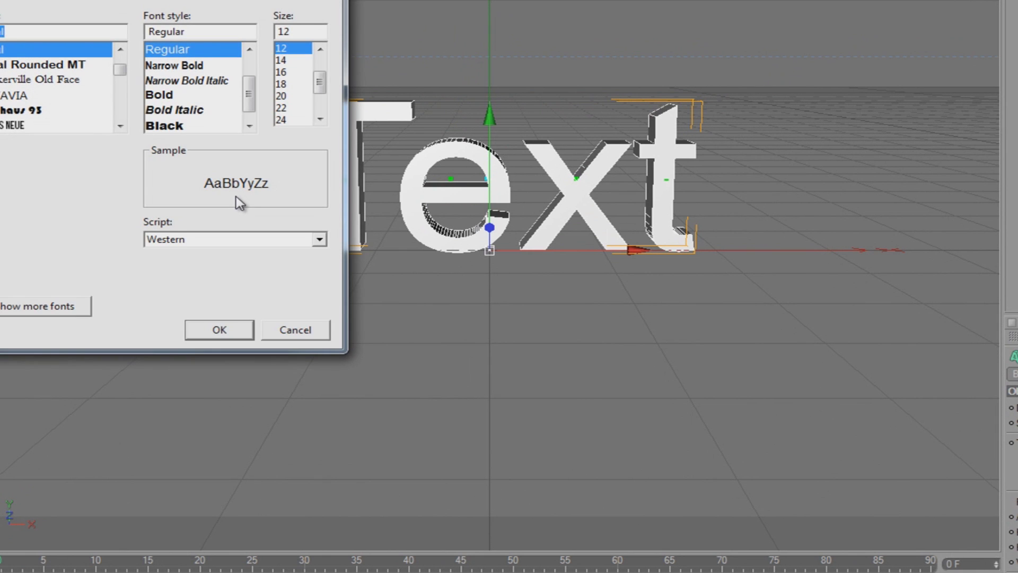
pyautogui.click(20, 125)
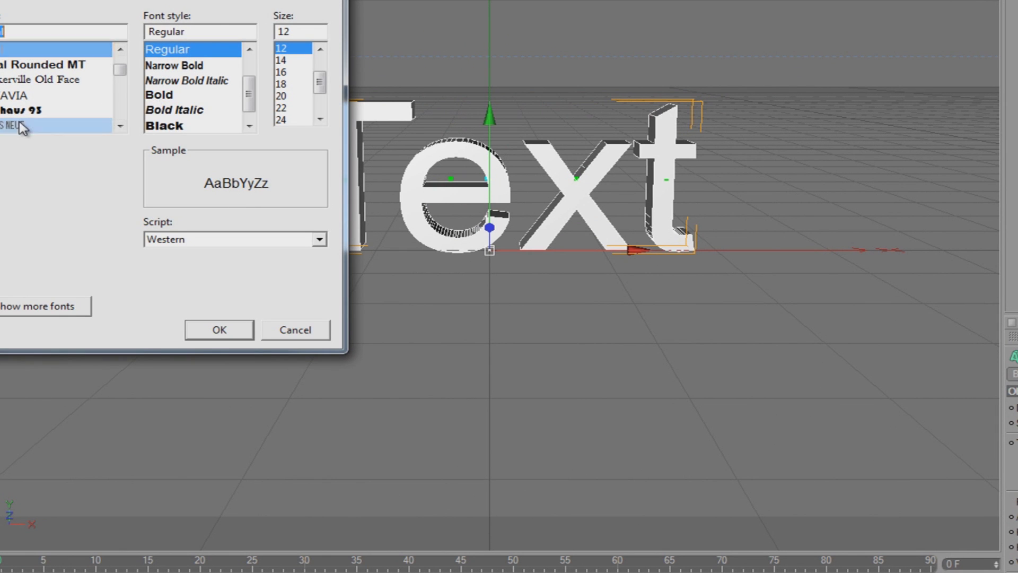
pyautogui.click(219, 329)
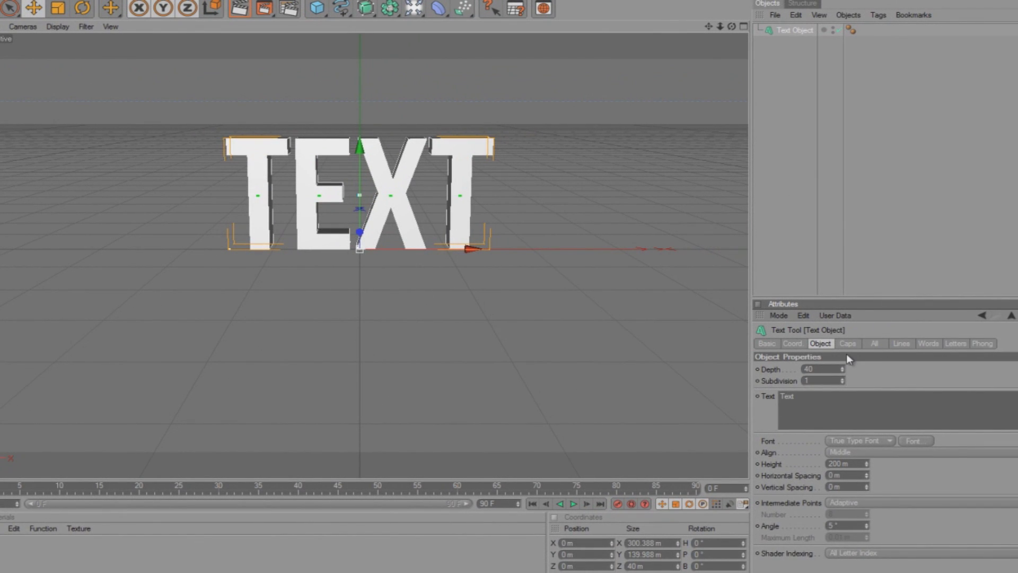
# - Set both the Start and End caps of the text to Fillet Cap
pyautogui.click(849, 344)
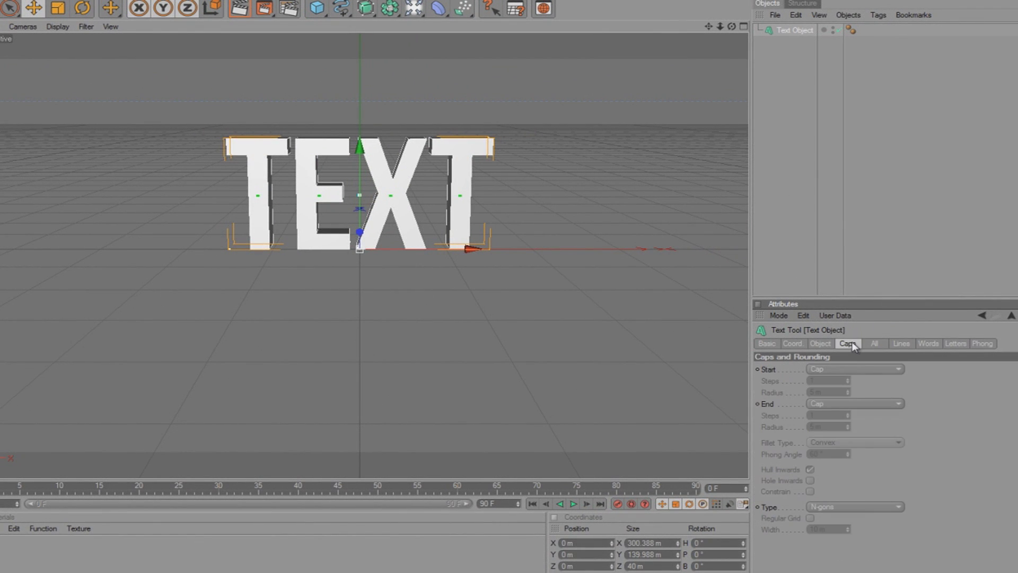
pyautogui.click(850, 370)
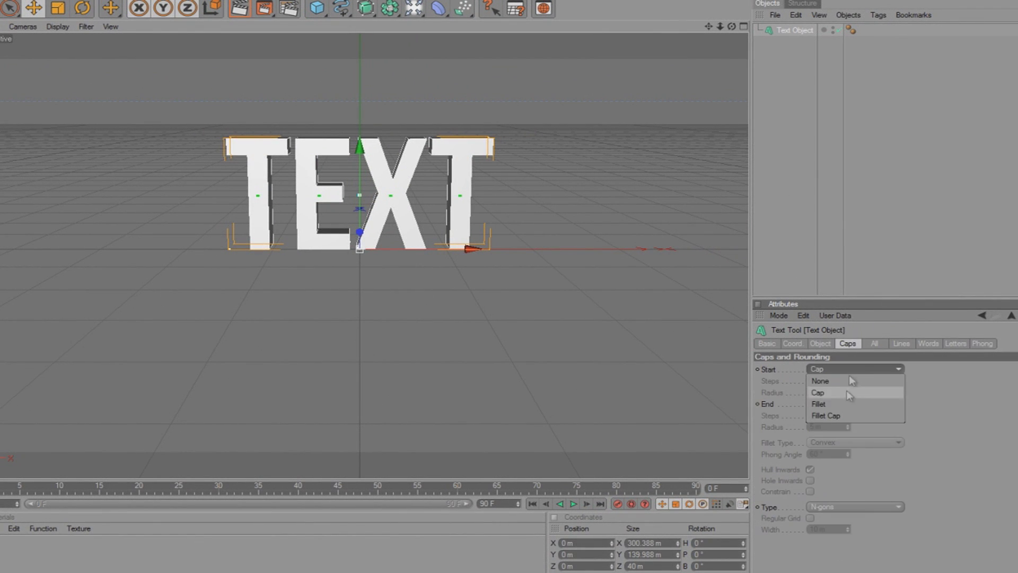
pyautogui.click(825, 415)
pyautogui.click(831, 403)
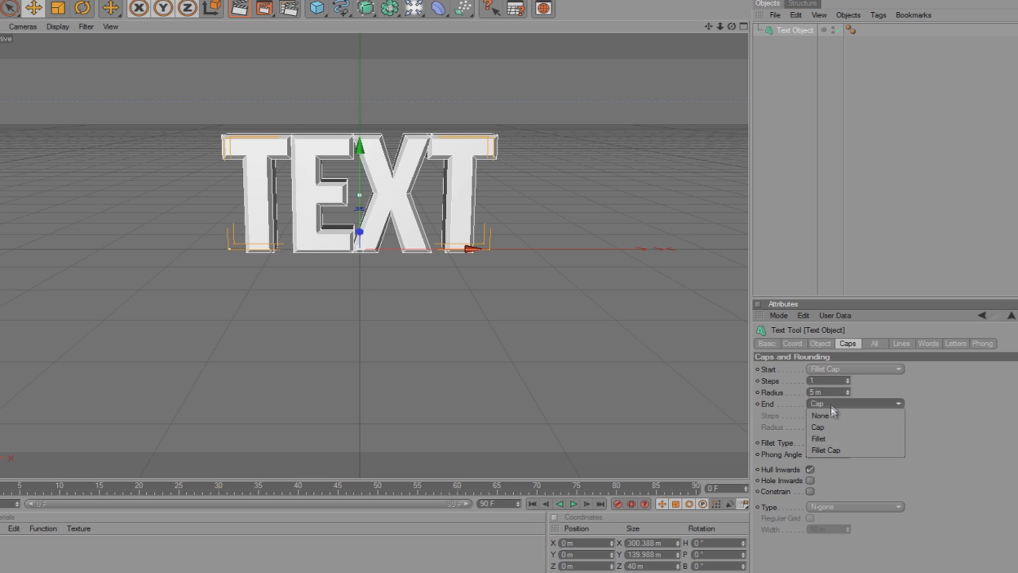
pyautogui.click(828, 431)
pyautogui.click(836, 406)
pyautogui.click(827, 452)
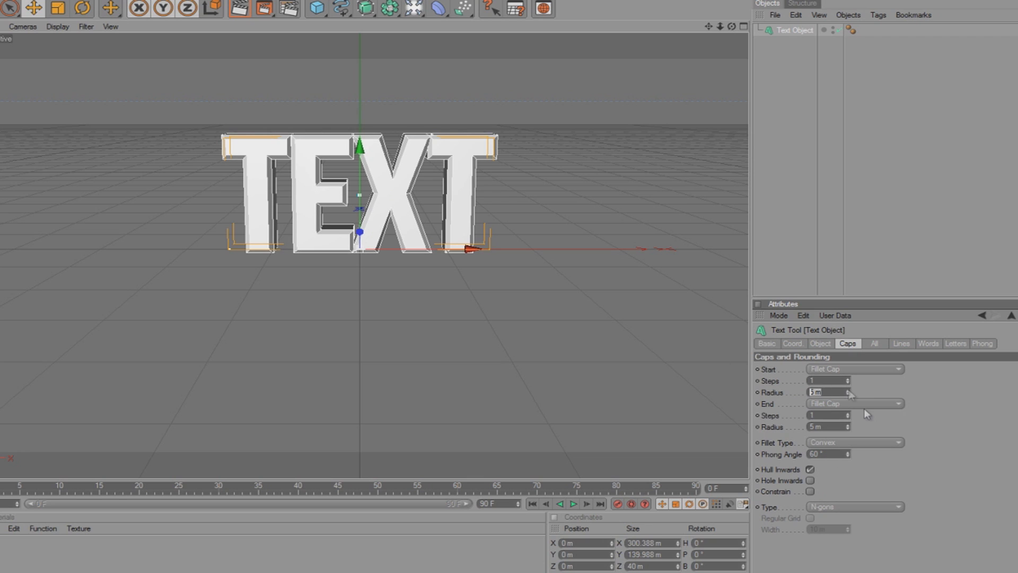
pyautogui.write('12')
# - Set both the front and back fillet radii to 3 m
pyautogui.press('Return')
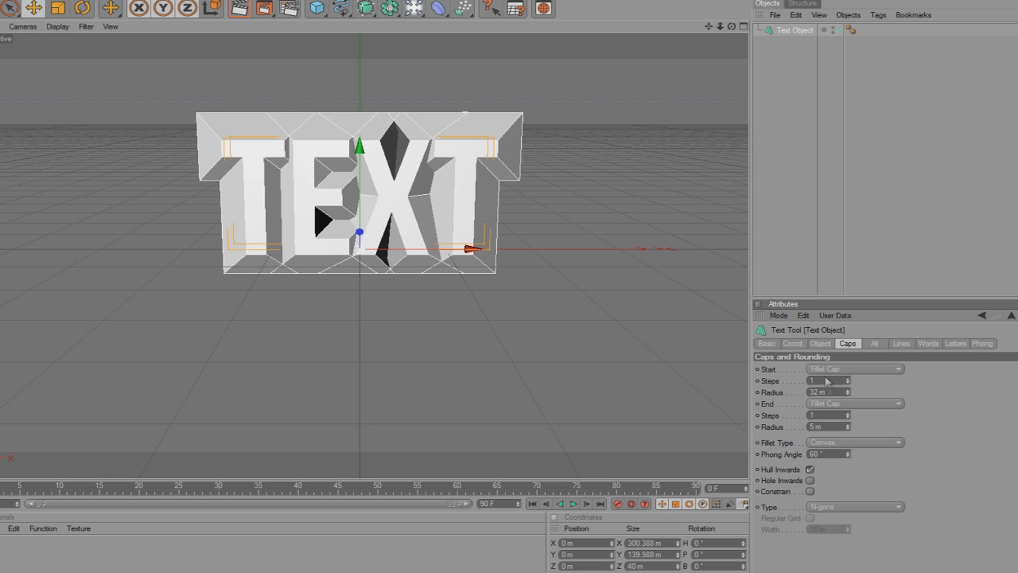
pyautogui.write('3')
pyautogui.press('Return')
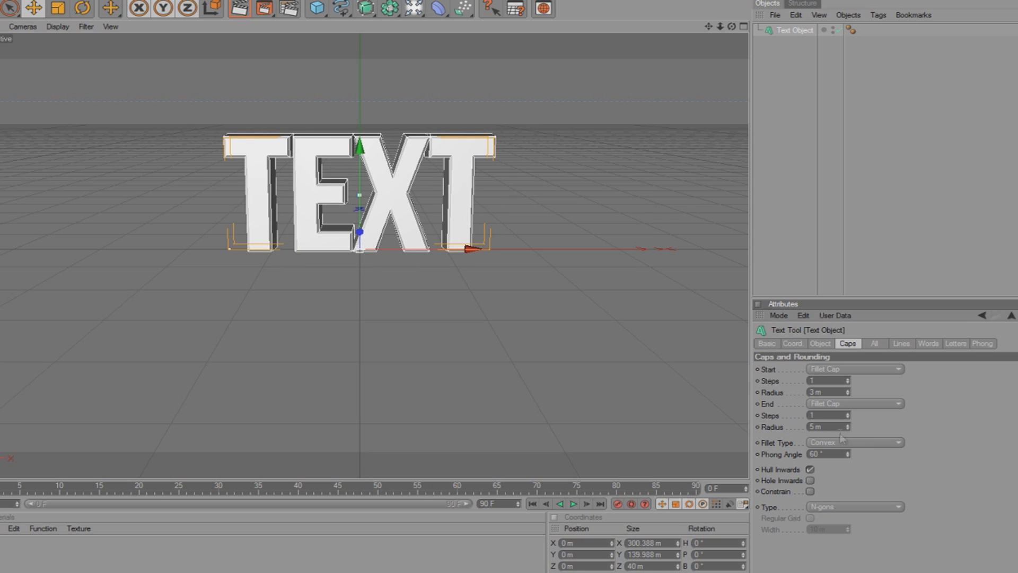
pyautogui.write('3')
pyautogui.press('Return')
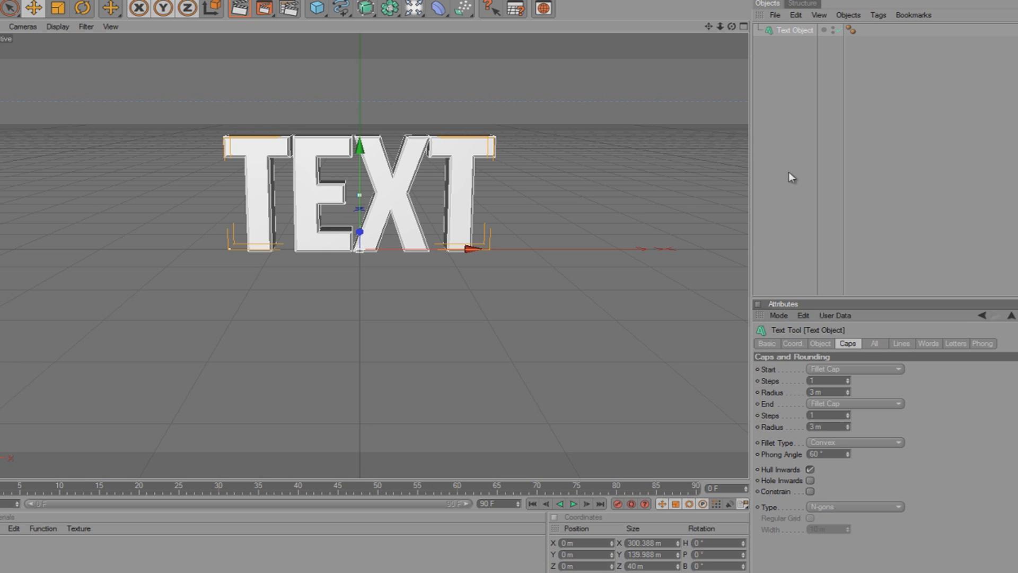
pyautogui.click(788, 171)
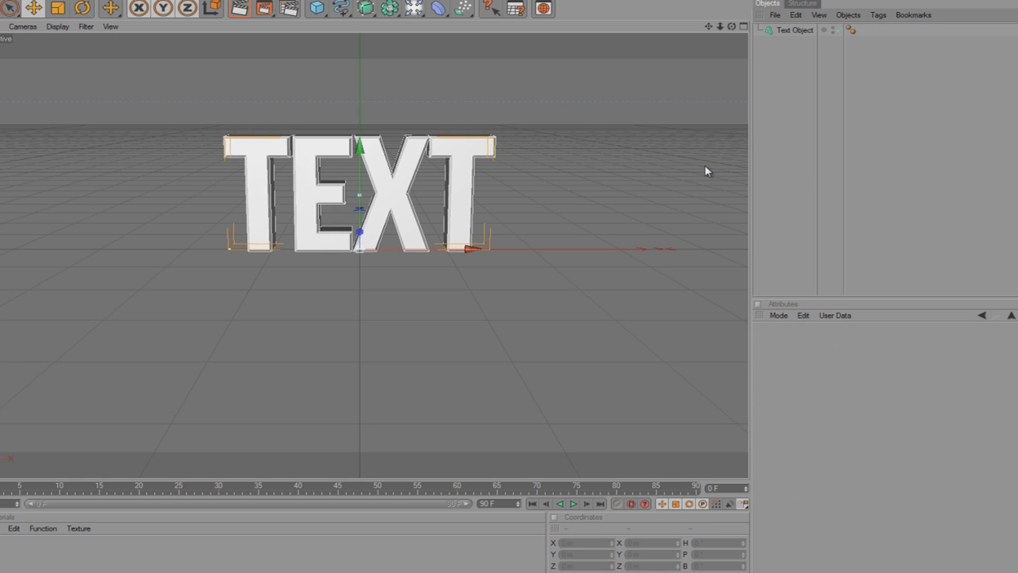
# - Create a new material and set its colour to saturated green
pyautogui.doubleClick(12, 556)
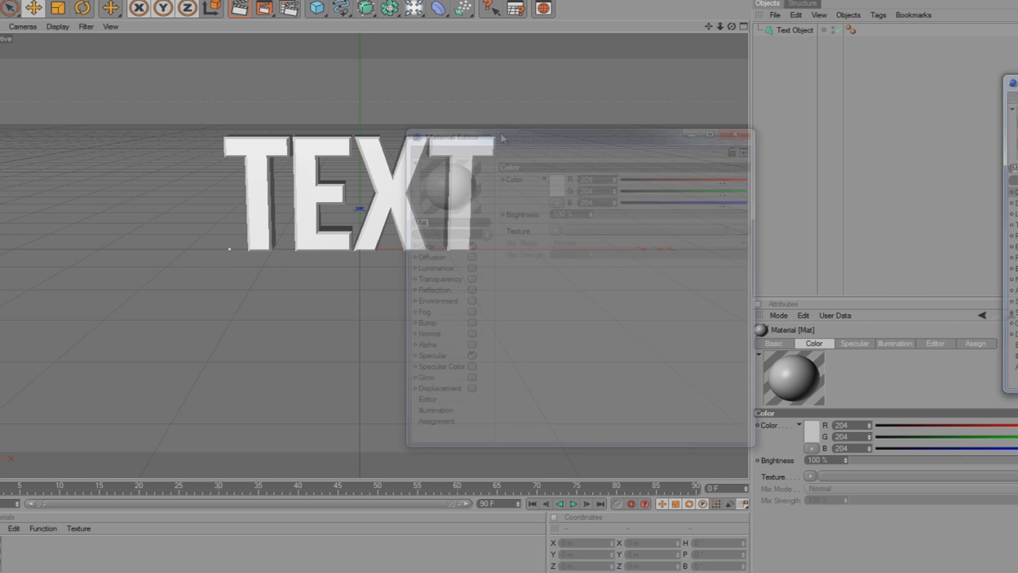
pyautogui.moveTo(503, 138); pyautogui.dragTo(288, 125)
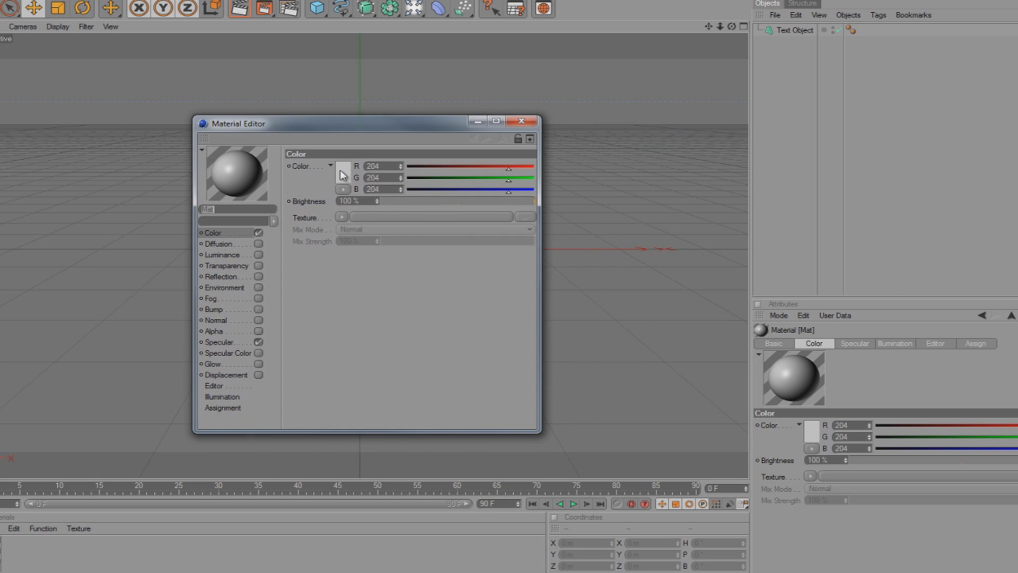
pyautogui.click(341, 174)
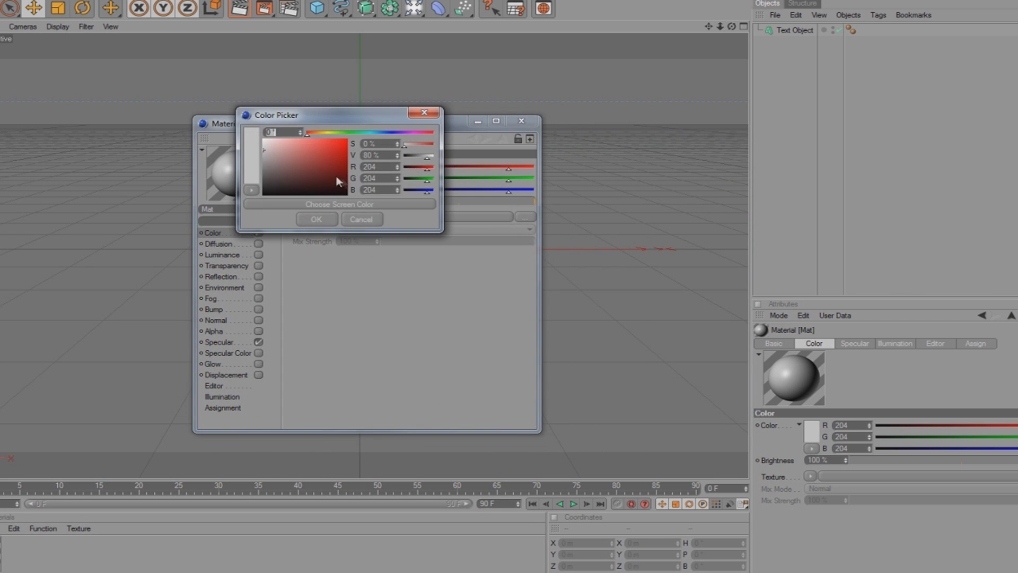
pyautogui.click(330, 146)
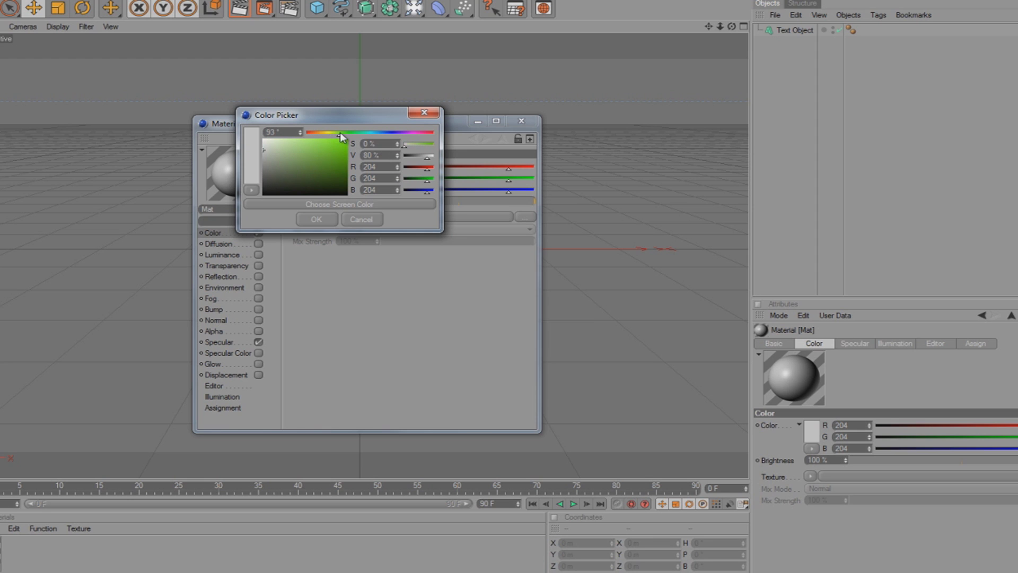
pyautogui.click(337, 151)
pyautogui.click(331, 157)
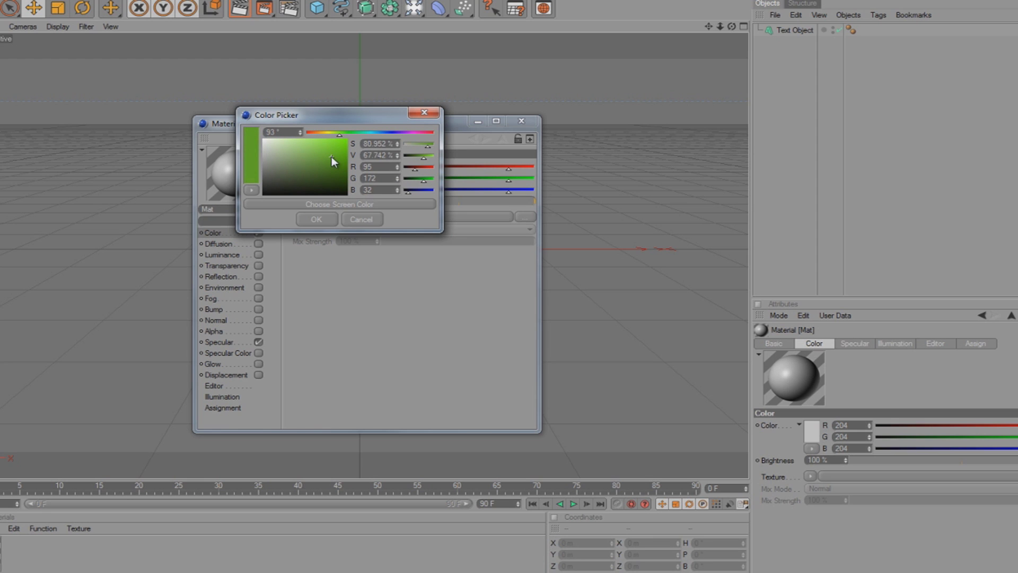
pyautogui.click(317, 220)
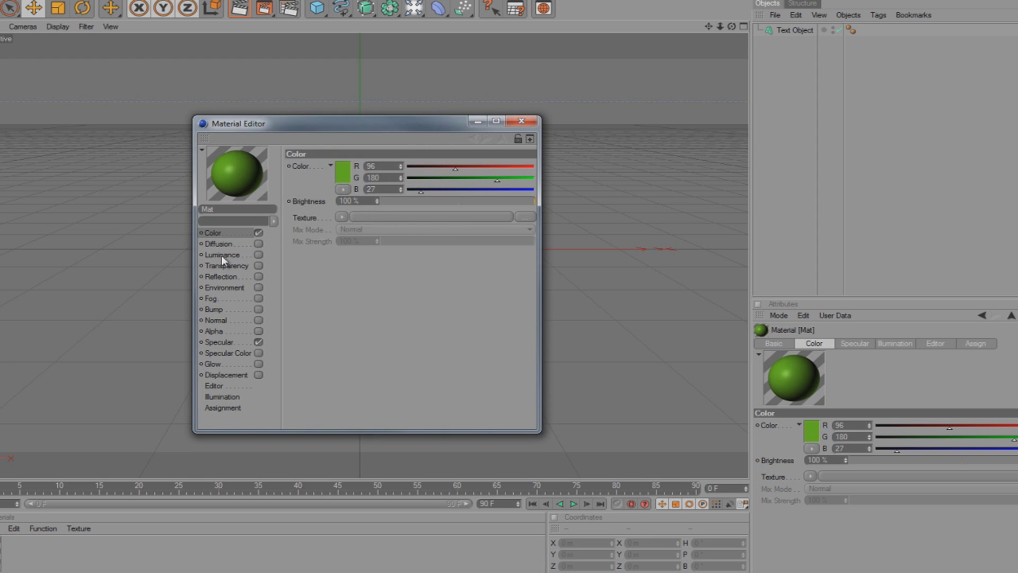
# - Enable 5% luminance and a weak reflection on the material, then close the editor
pyautogui.click(258, 255)
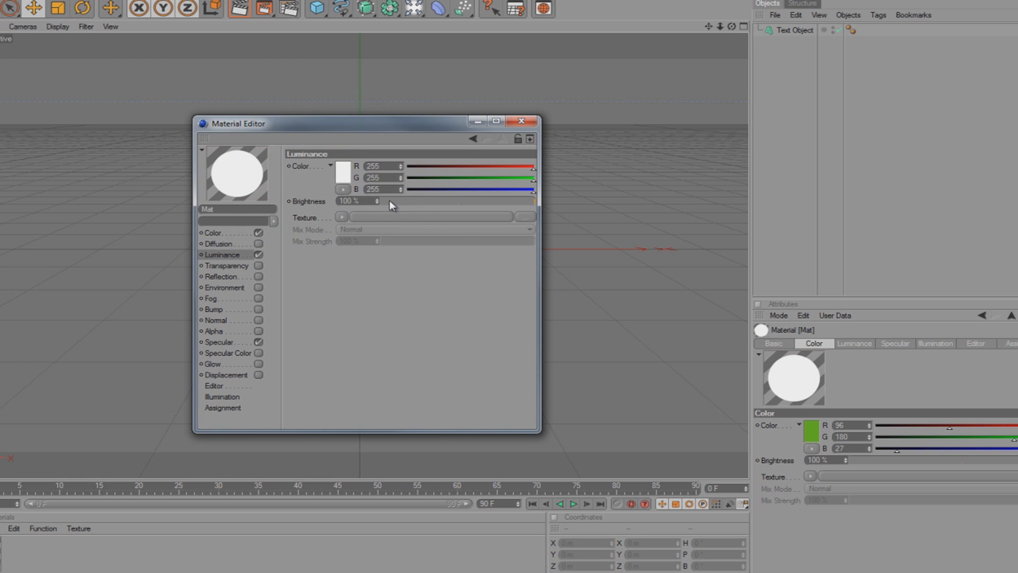
pyautogui.click(390, 201)
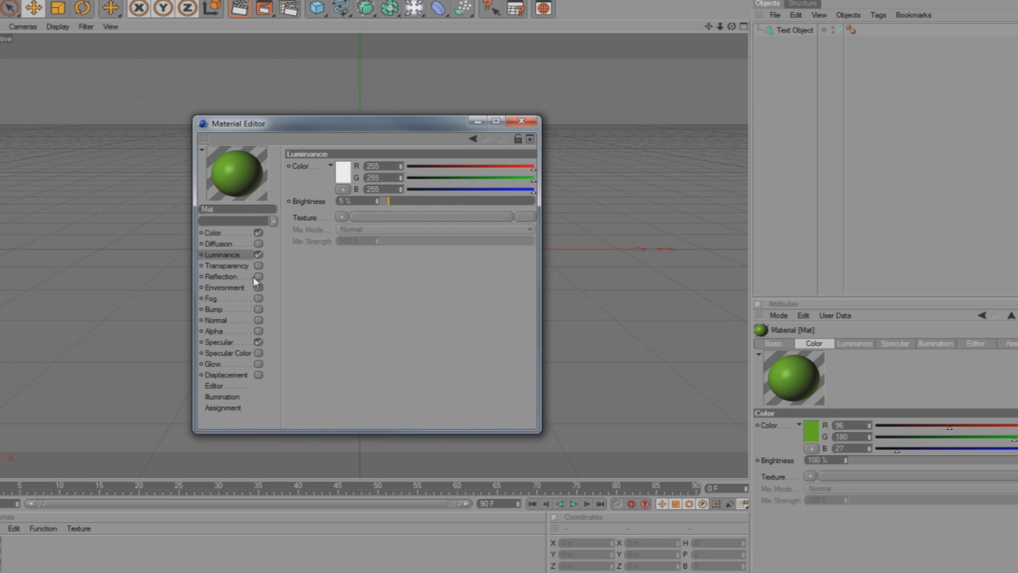
pyautogui.click(258, 276)
pyautogui.click(415, 201)
pyautogui.moveTo(414, 202); pyautogui.dragTo(400, 201)
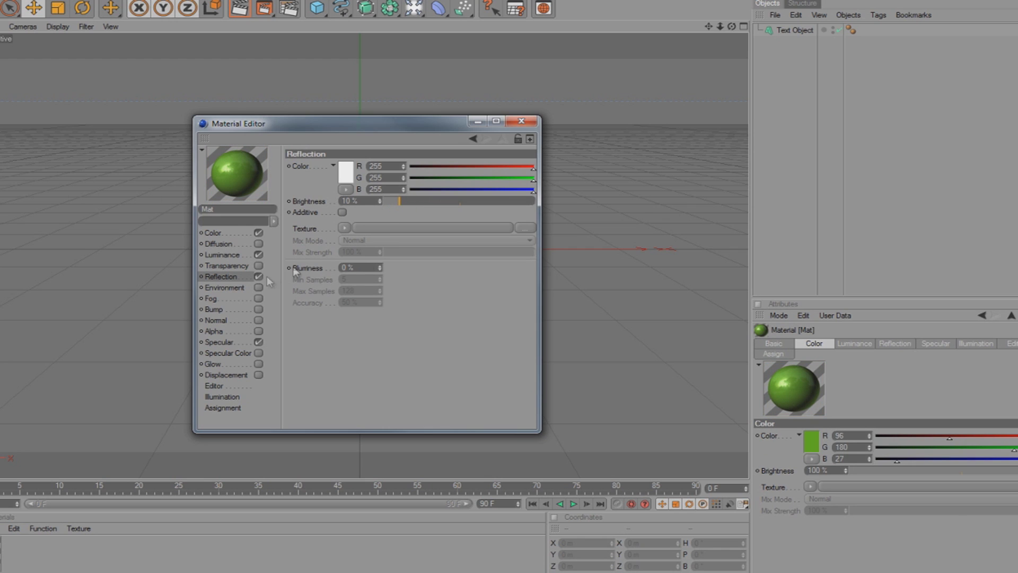
pyautogui.click(521, 121)
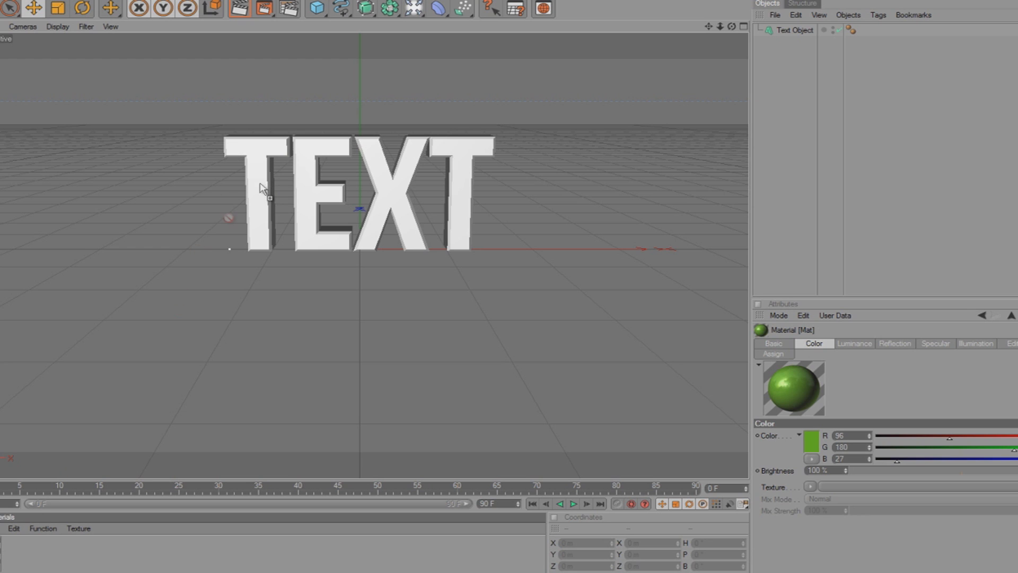
# - Apply the green material to TEXT and give a second material a mid-grey reflection
pyautogui.moveTo(4, 549); pyautogui.dragTo(271, 191)
pyautogui.click(24, 550)
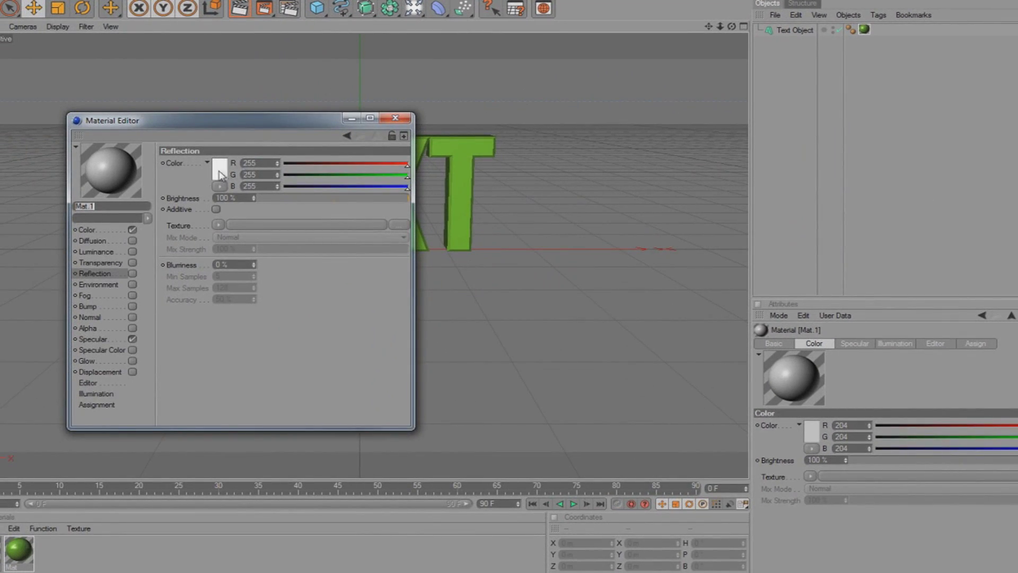
pyautogui.click(219, 170)
pyautogui.click(192, 221)
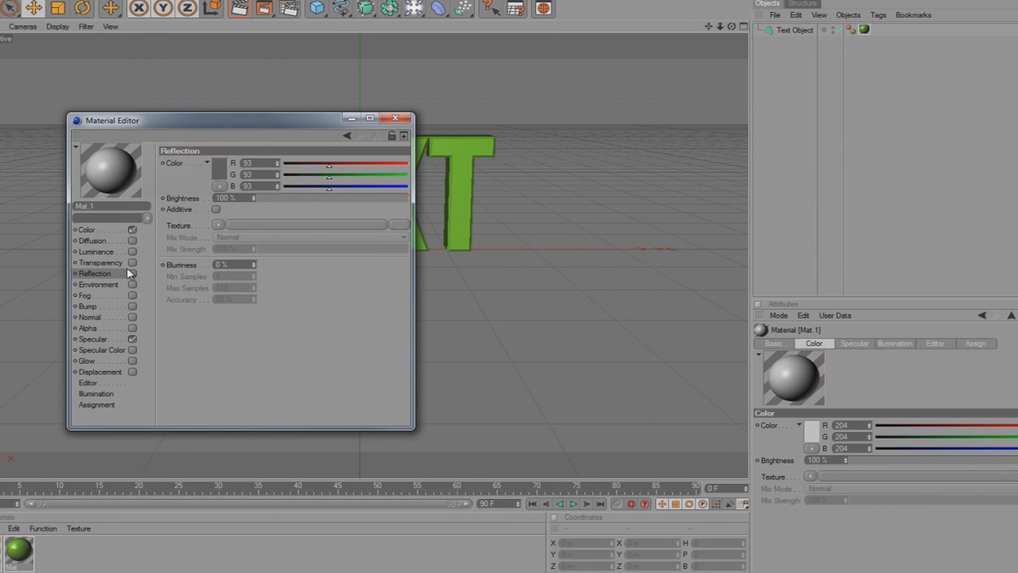
pyautogui.click(133, 273)
# - Lower Mat.1's reflection brightness to about 50% and apply it to the Text Object
pyautogui.click(329, 199)
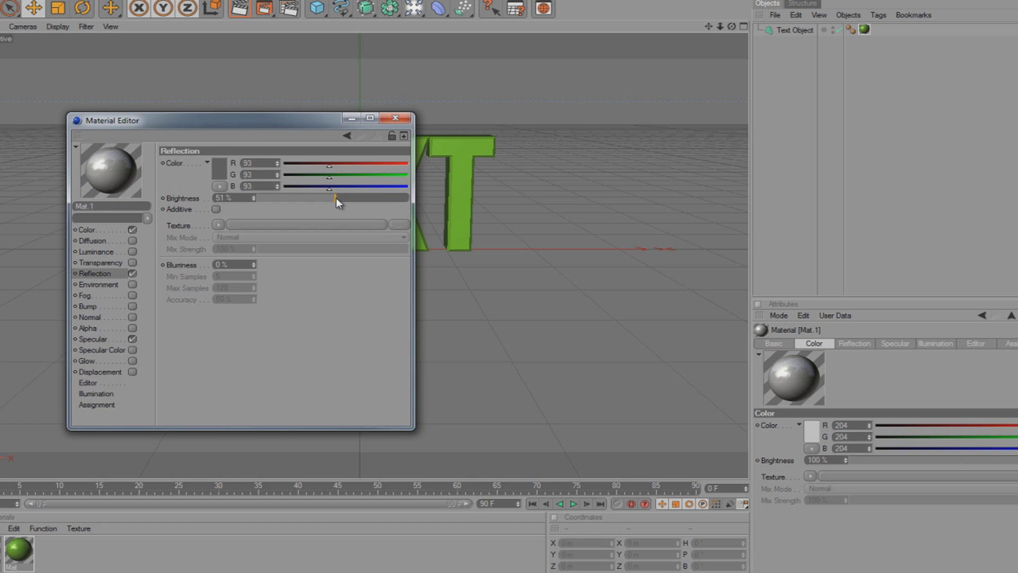
pyautogui.click(396, 118)
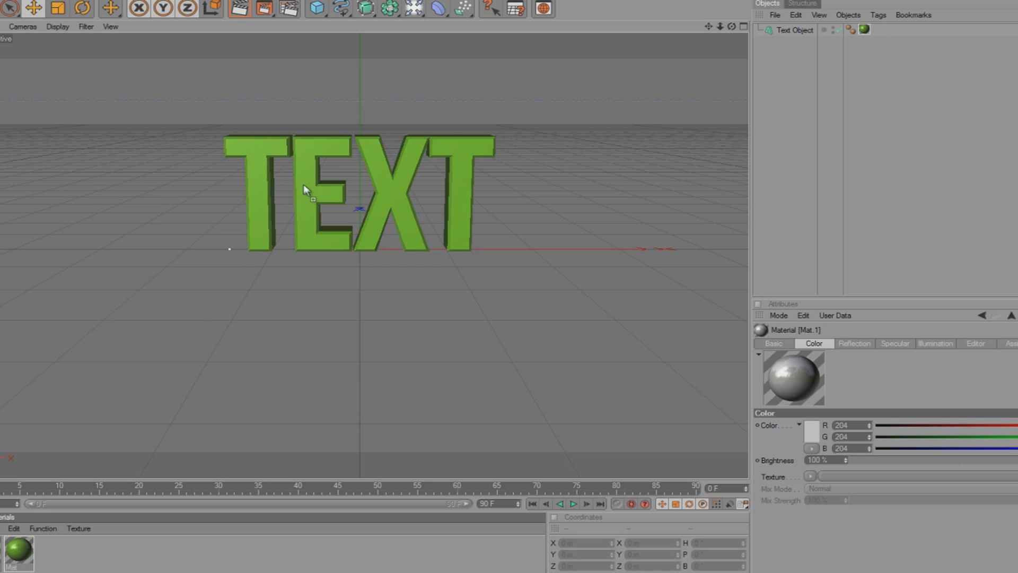
pyautogui.moveTo(19, 549); pyautogui.dragTo(334, 185)
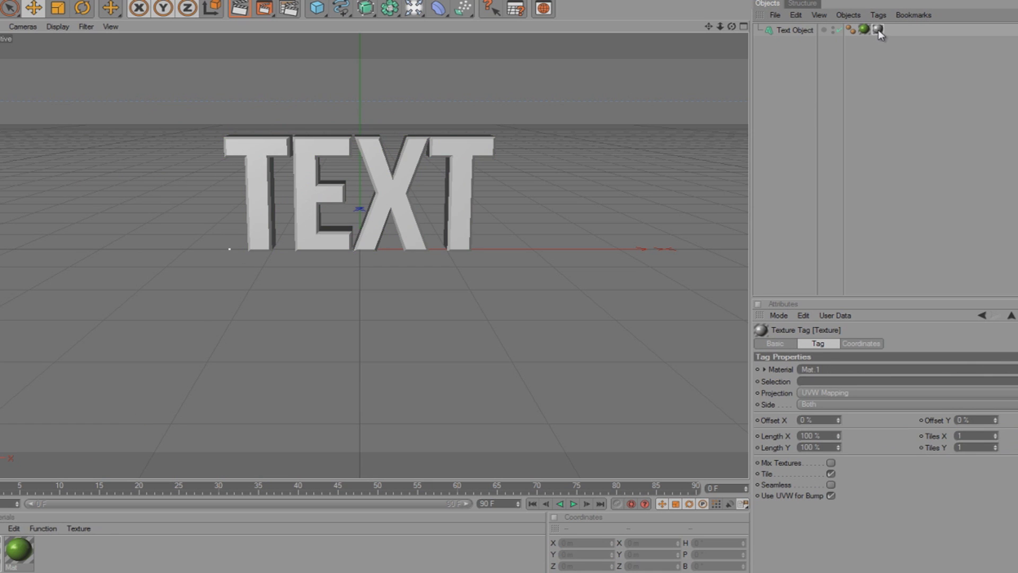
# - Limit the grey texture tag to the R1 selection and orbit to view the rims
pyautogui.click(820, 381)
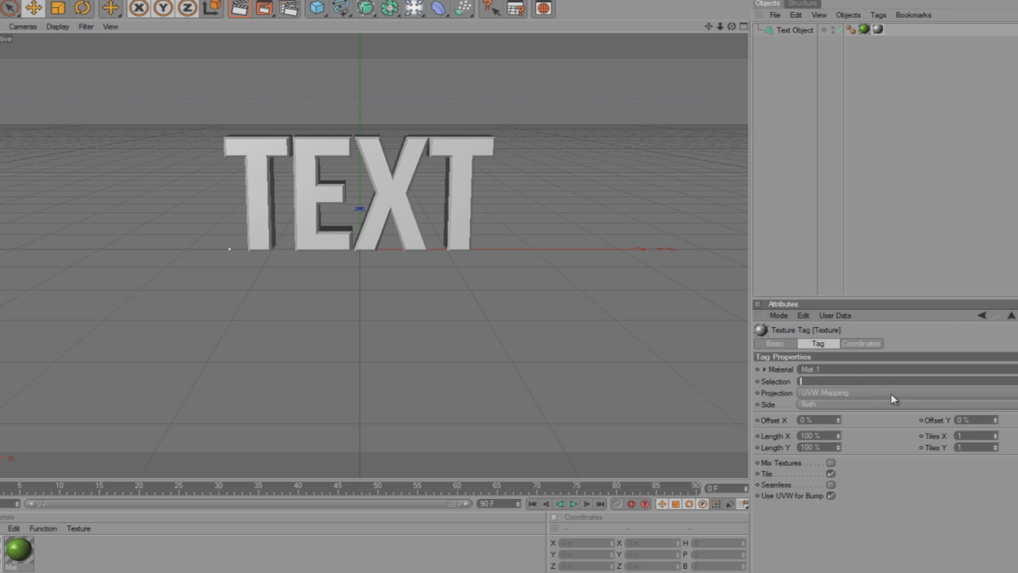
pyautogui.write('R1')
pyautogui.click(820, 202)
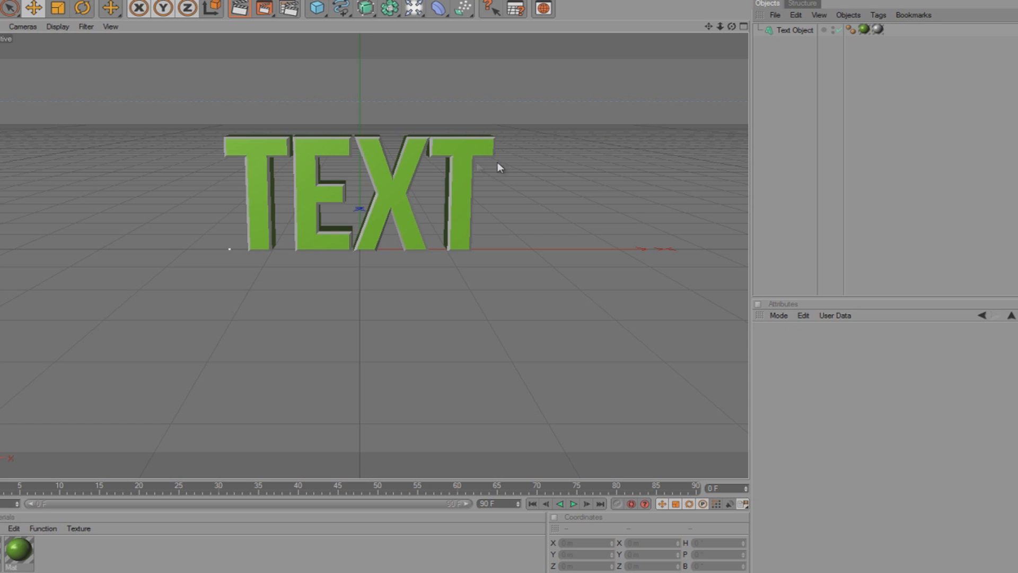
pyautogui.moveTo(498, 165)
pyautogui.keyDown('alt'); pyautogui.mouseDown()
pyautogui.moveTo(511, 292)
pyautogui.moveTo(524, 286)
pyautogui.moveTo(525, 299)
pyautogui.moveTo(511, 291)
pyautogui.mouseUp(); pyautogui.keyUp('alt')
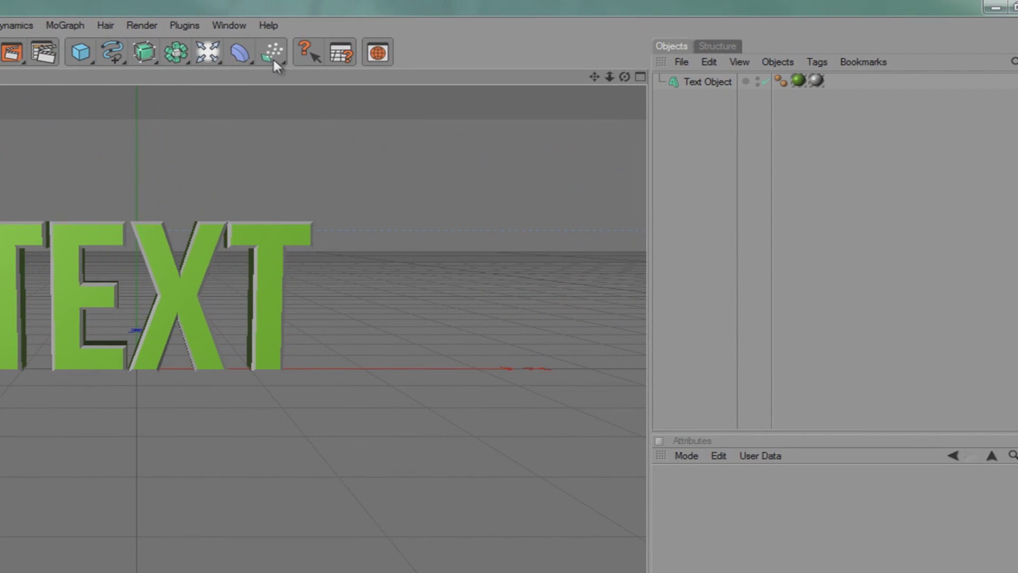
# - Add a target camera to the scene and preview a render of the view
pyautogui.moveTo(208, 53)
pyautogui.mouseDown()
pyautogui.moveTo(302, 127)
pyautogui.moveTo(504, 102)
pyautogui.mouseUp()
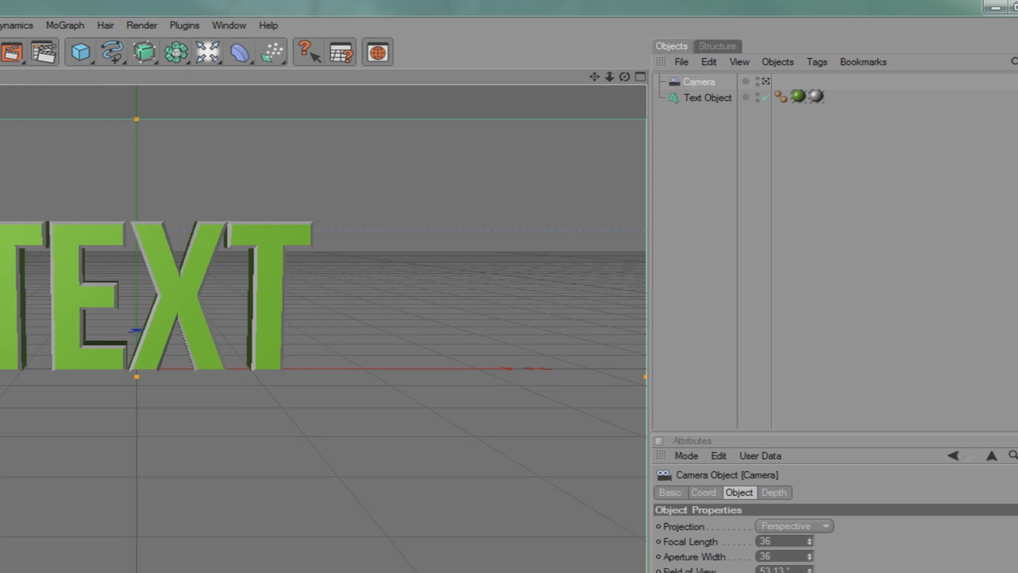
pyautogui.click(692, 211)
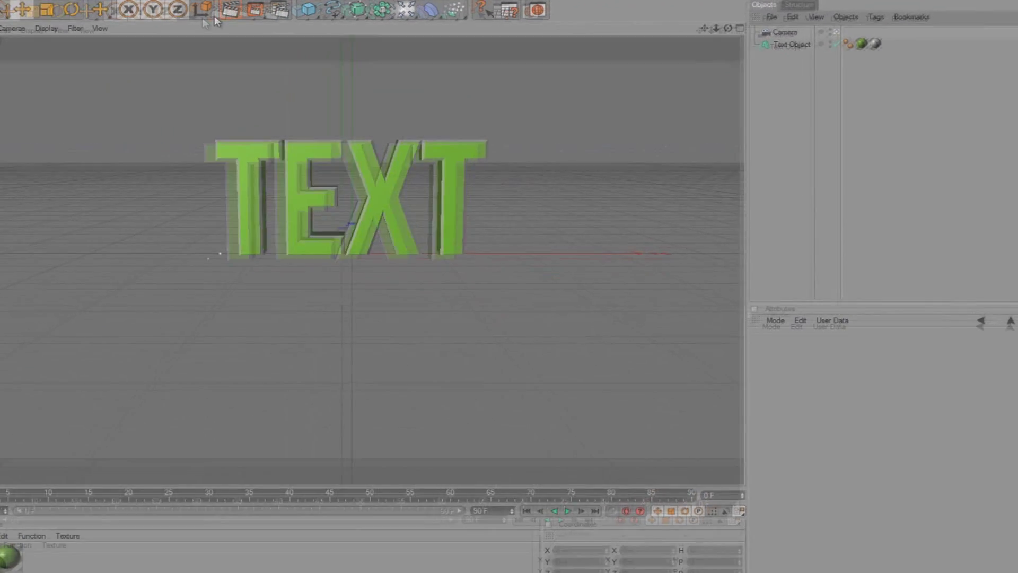
pyautogui.hotkey('ctrl', 'r')
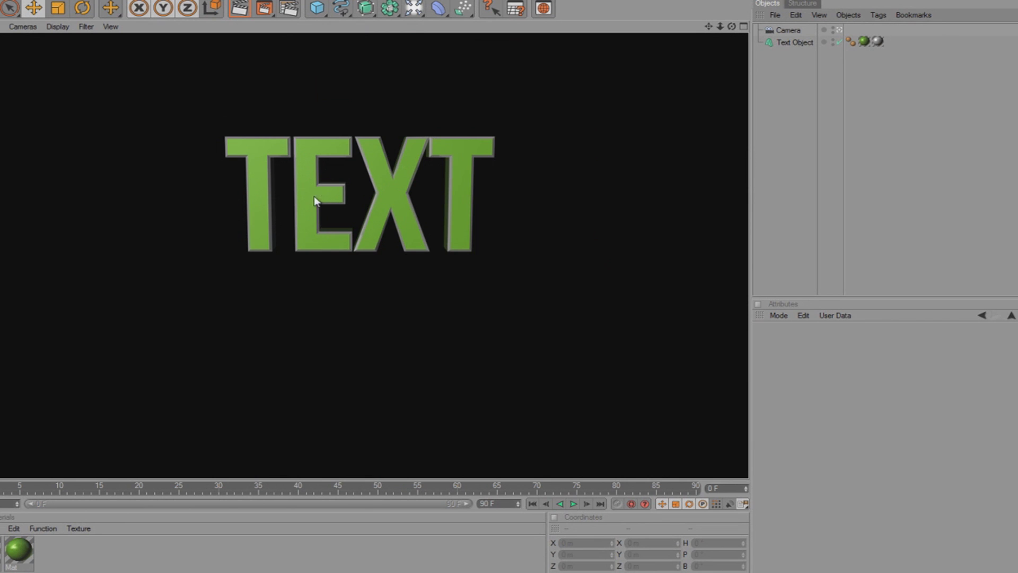
pyautogui.click(800, 181)
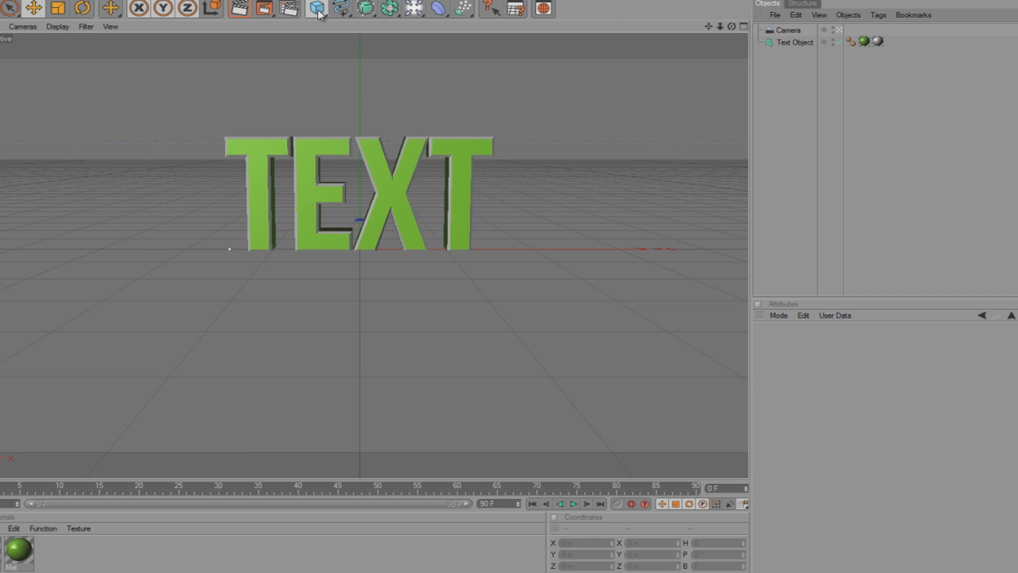
# - Add a plane about 1884 m wide, raise it above the text, and create Mat.2
pyautogui.moveTo(321, 9); pyautogui.dragTo(415, 48)
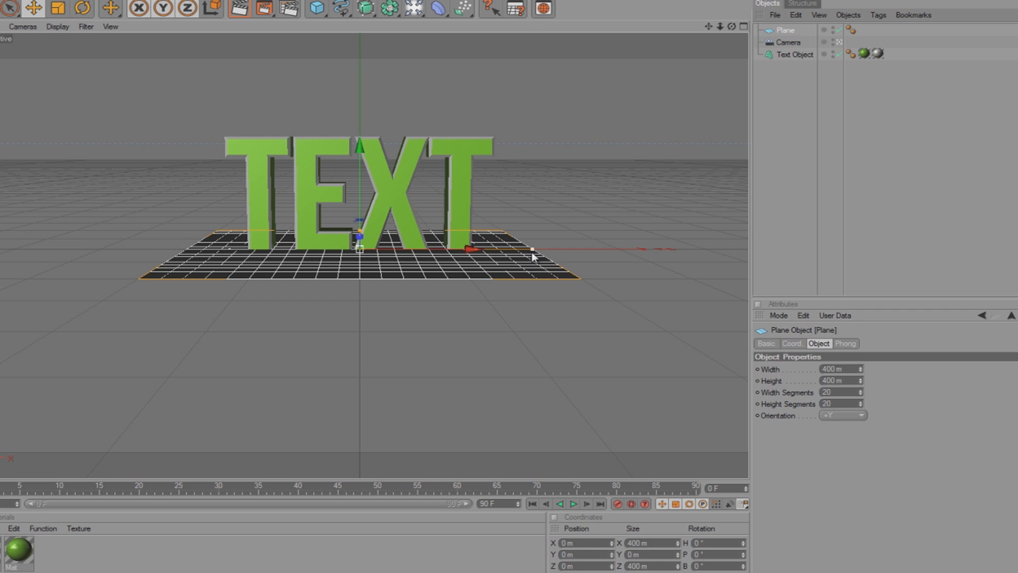
pyautogui.moveTo(533, 251)
pyautogui.mouseDown()
pyautogui.moveTo(613, 299)
pyautogui.moveTo(516, 283)
pyautogui.mouseUp()
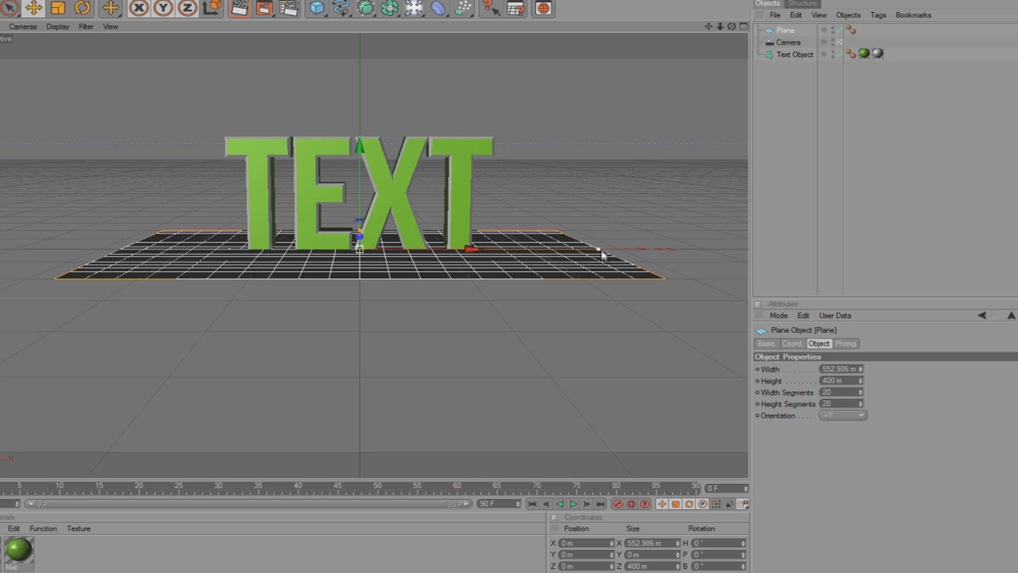
pyautogui.moveTo(602, 253)
pyautogui.mouseDown()
pyautogui.moveTo(492, 295)
pyautogui.moveTo(603, 255)
pyautogui.mouseUp()
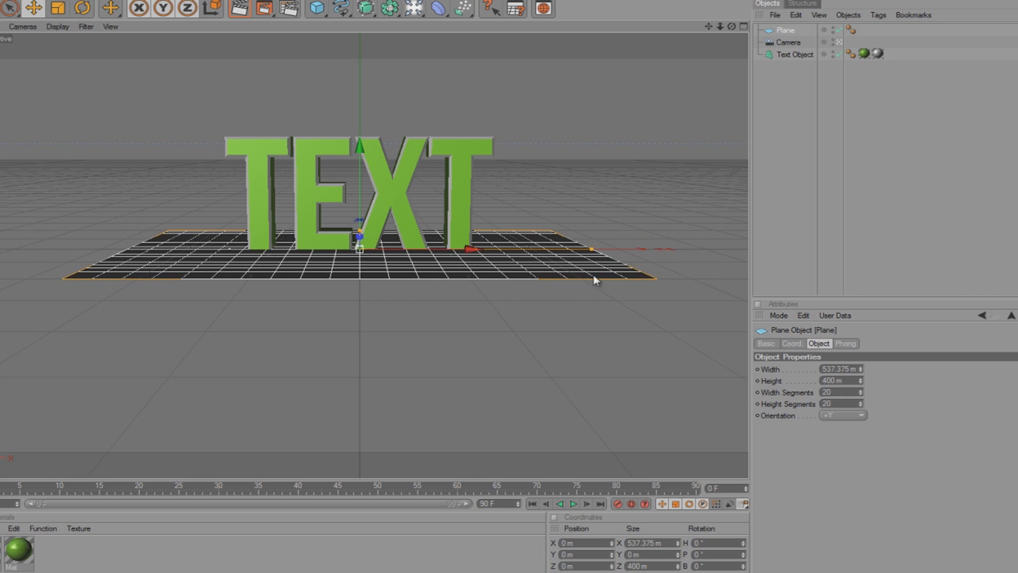
pyautogui.moveTo(593, 253); pyautogui.dragTo(466, 284)
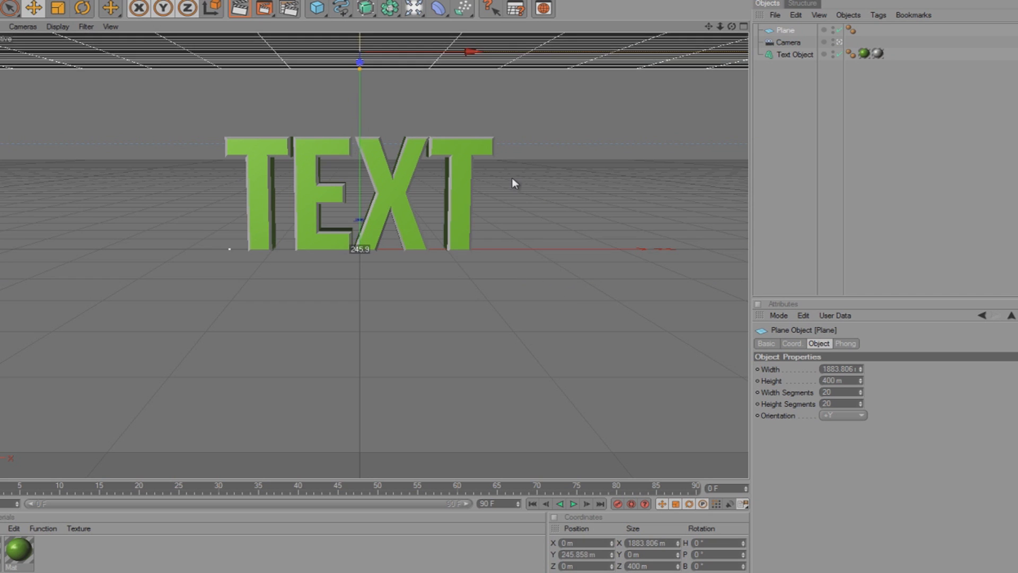
pyautogui.moveTo(359, 150); pyautogui.dragTo(510, 286)
pyautogui.doubleClick(58, 553)
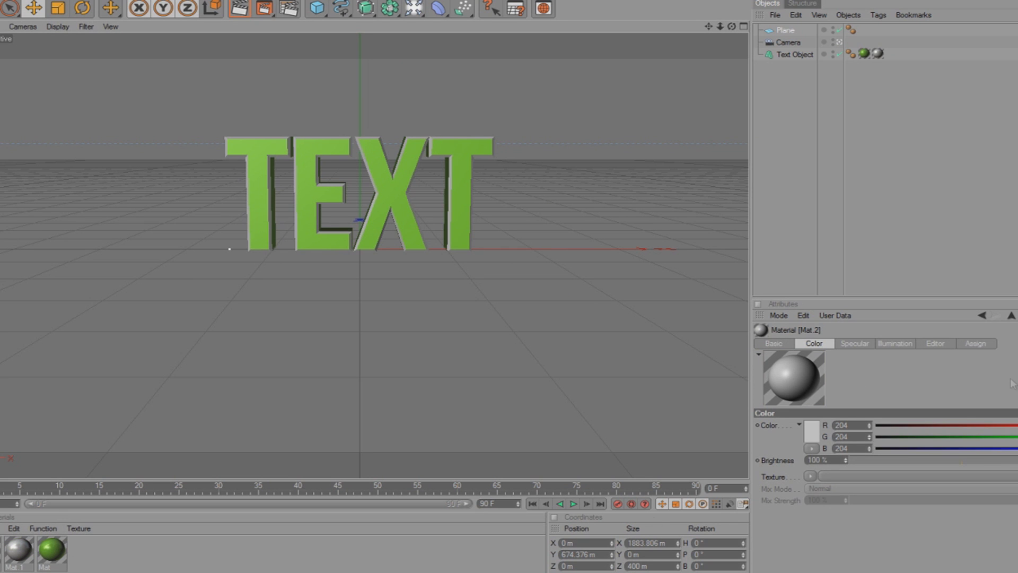
# - Give Mat.2 white luminance at 300% brightness, then select the Plane object
pyautogui.doubleClick(18, 549)
pyautogui.moveTo(478, 143); pyautogui.dragTo(215, 82)
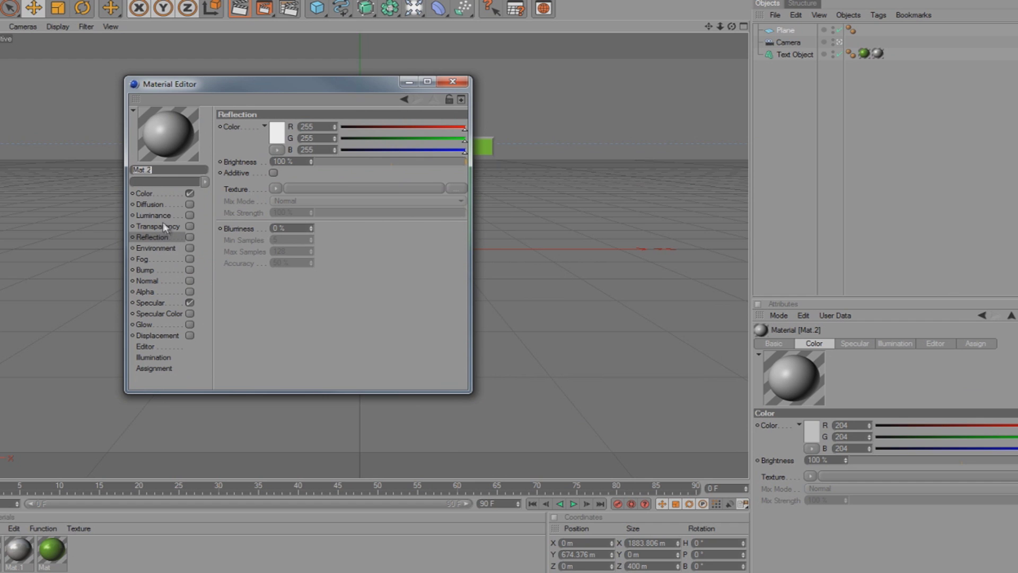
pyautogui.click(189, 216)
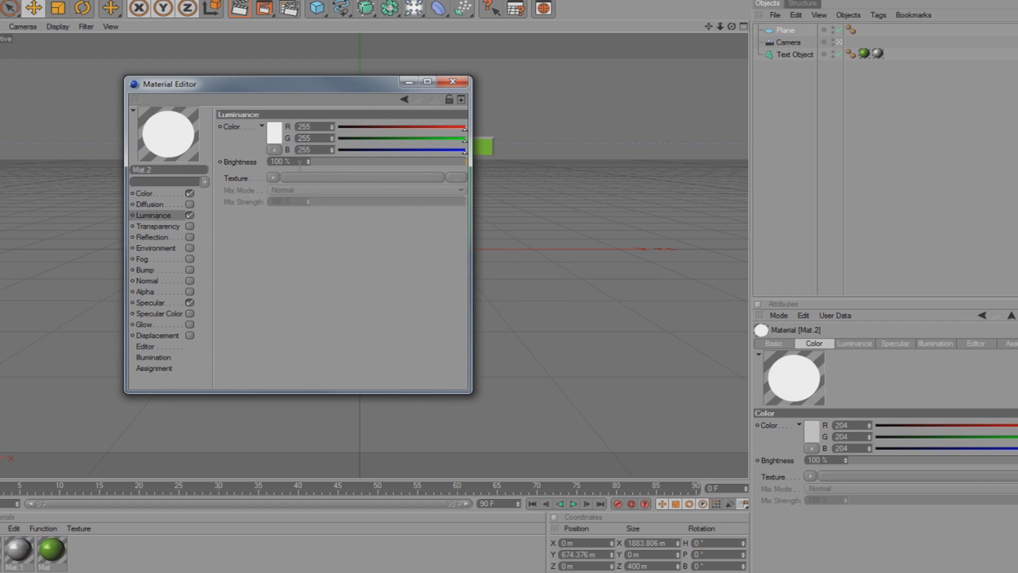
pyautogui.write('300')
pyautogui.press('Return')
pyautogui.click(453, 84)
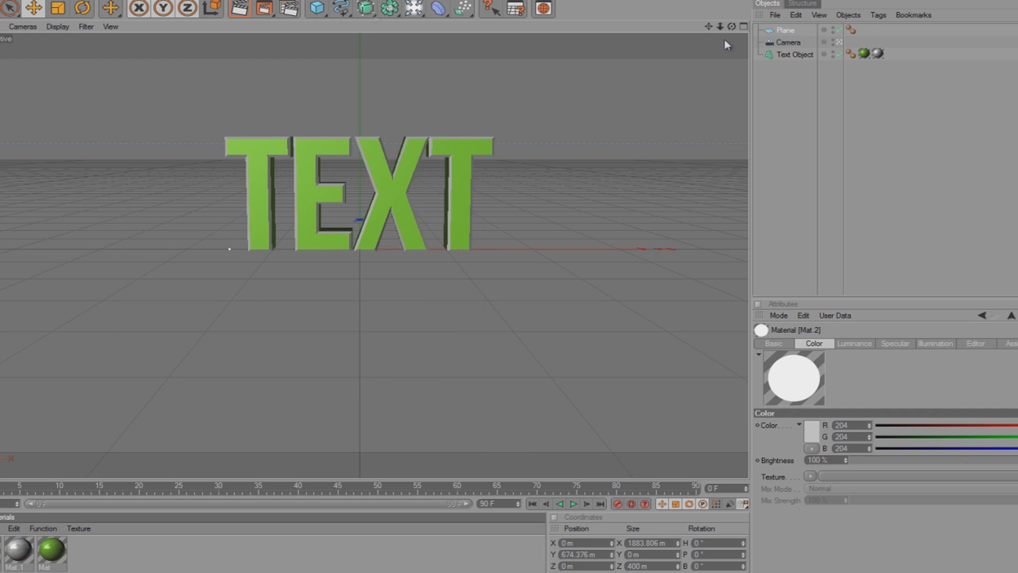
pyautogui.click(784, 31)
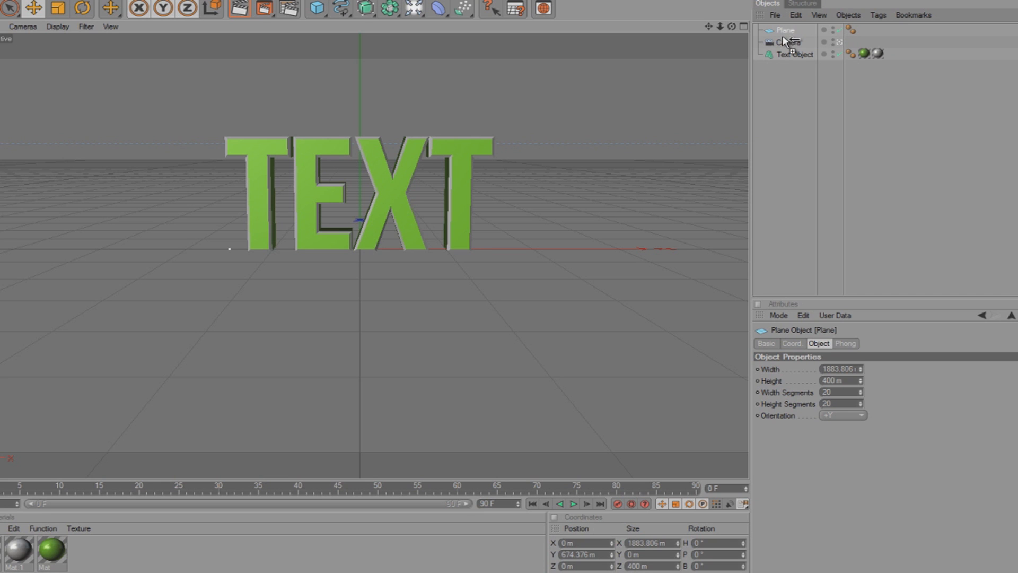
# - Duplicate the plane, move the copy far below the text, and preview a render
pyautogui.keyDown('ctrl'); pyautogui.moveTo(782, 35); pyautogui.dragTo(781, 37); pyautogui.keyUp('ctrl')
pyautogui.scroll(-2, 490, 165)
pyautogui.scroll(-2, 489, 171)
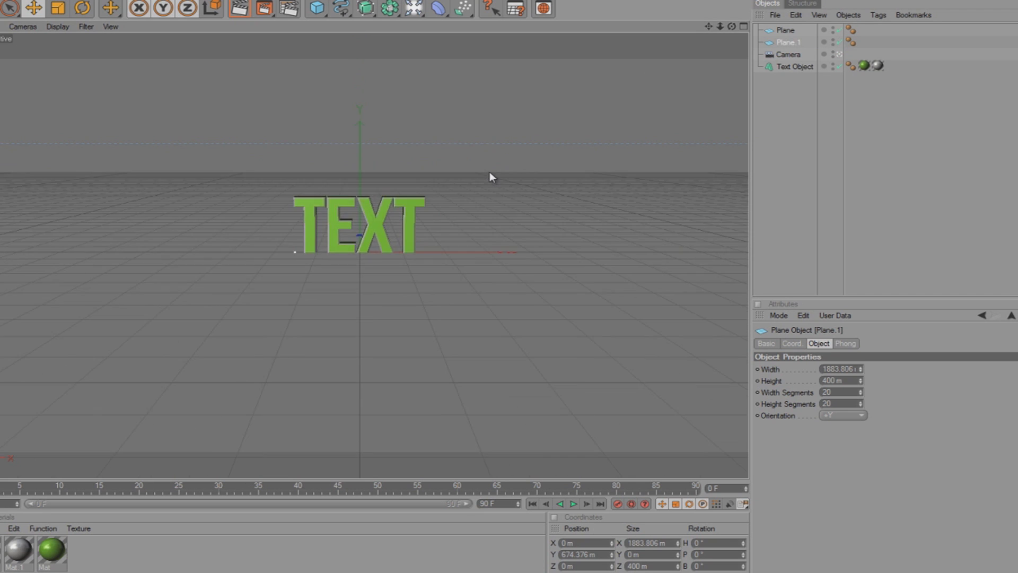
pyautogui.scroll(-2, 483, 173)
pyautogui.scroll(-2, 437, 152)
pyautogui.scroll(-1, 436, 153)
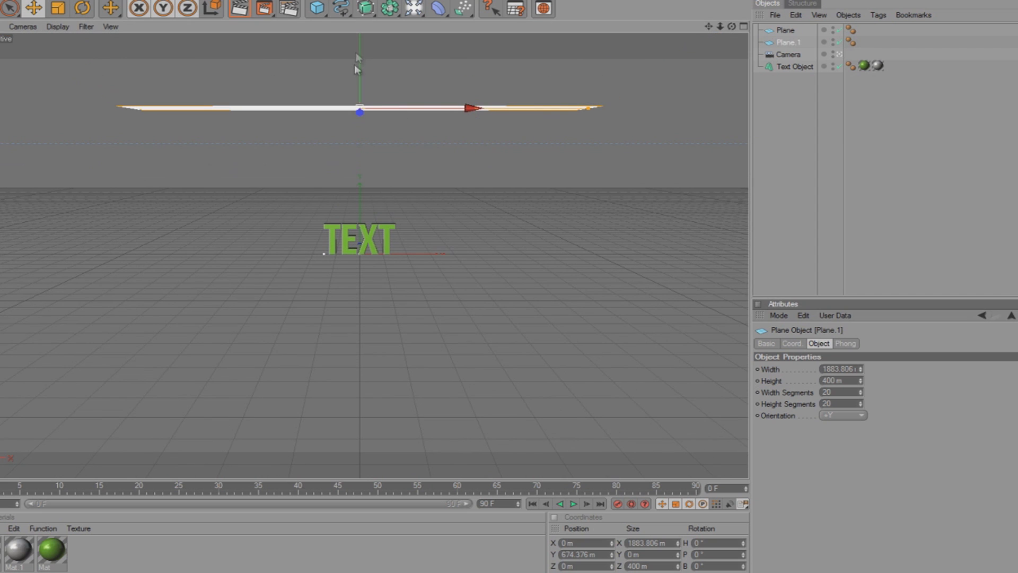
pyautogui.moveTo(361, 64); pyautogui.dragTo(510, 288)
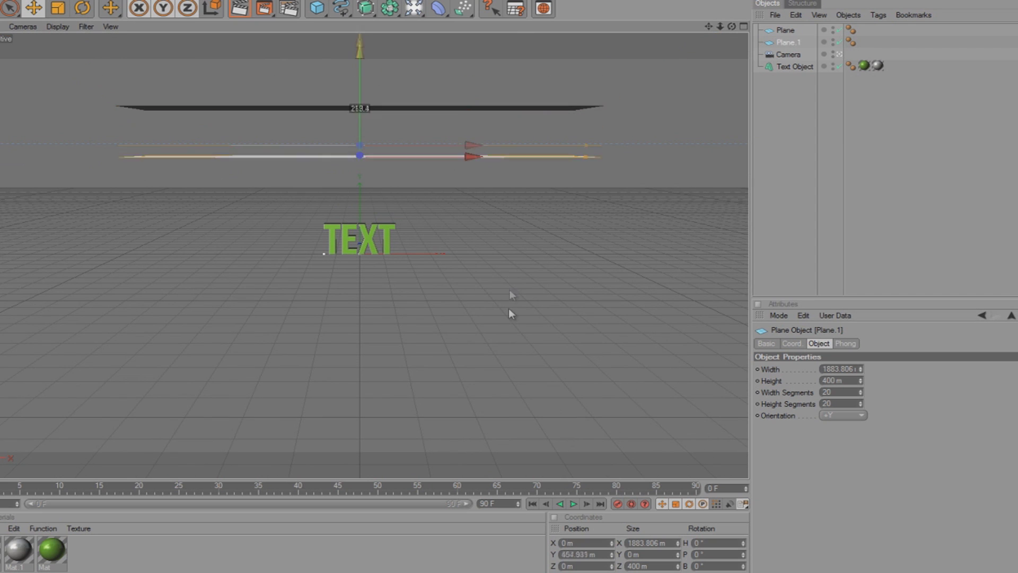
pyautogui.scroll(2, 521, 98)
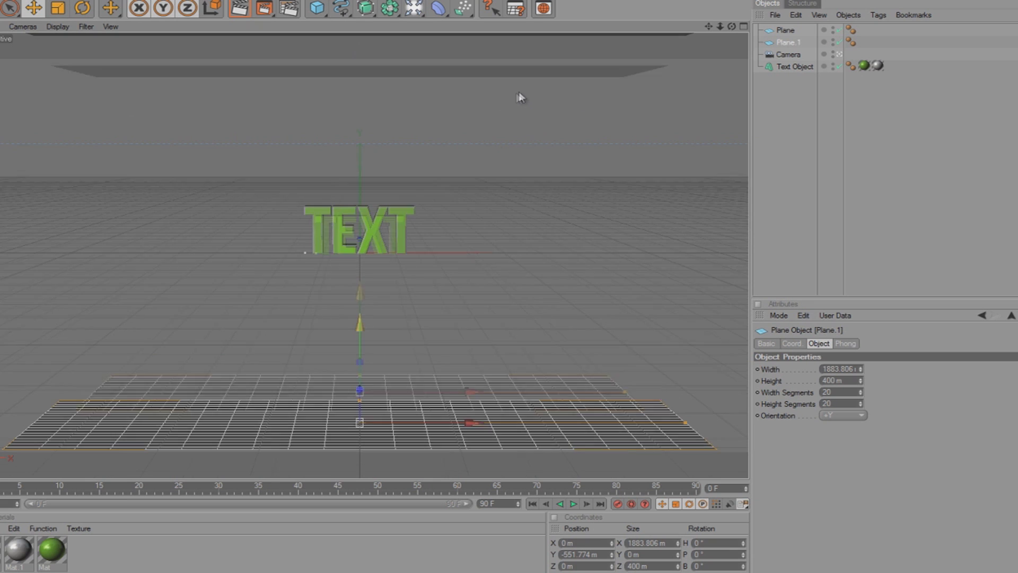
pyautogui.scroll(1, 522, 344)
pyautogui.scroll(3, 280, 110)
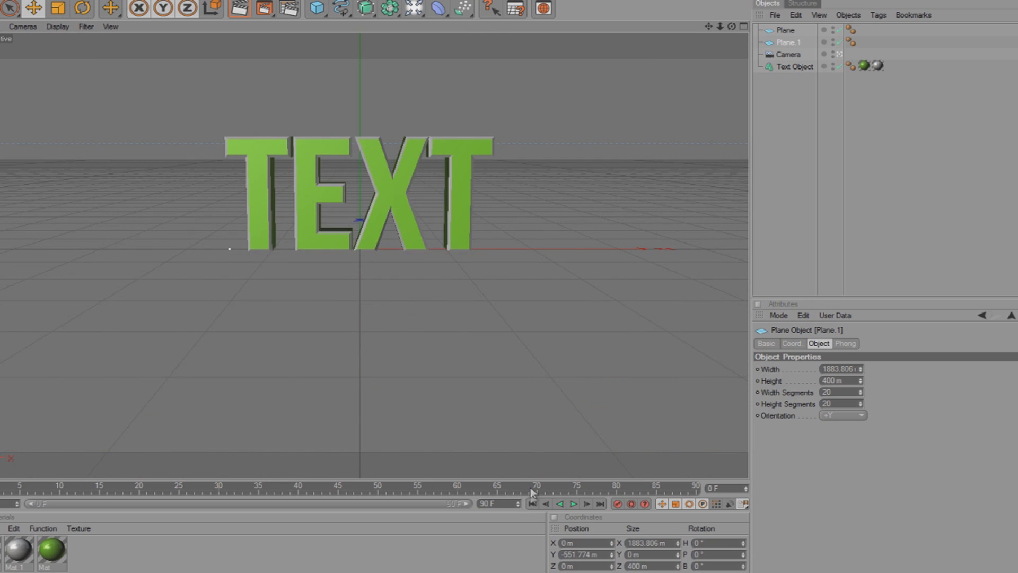
pyautogui.click(785, 165)
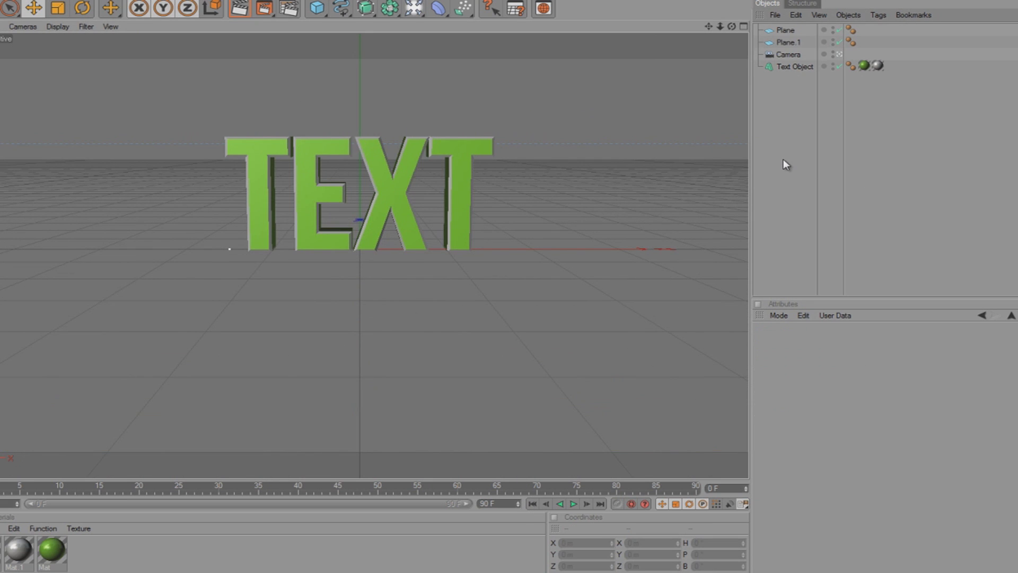
pyautogui.click(241, 13)
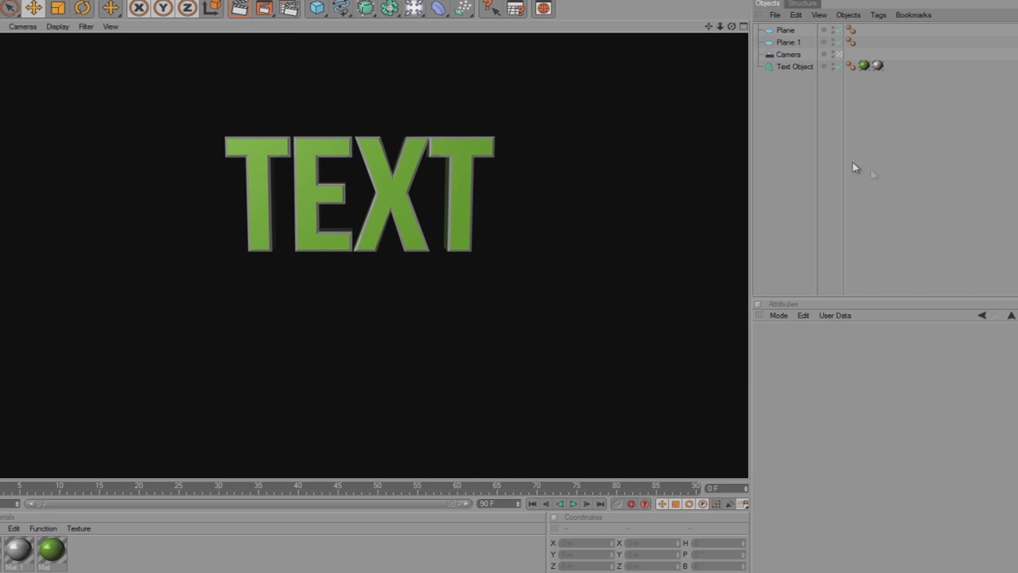
pyautogui.click(778, 166)
pyautogui.scroll(-1, 498, 164)
pyautogui.scroll(-2, 373, 390)
pyautogui.scroll(-1, 355, 425)
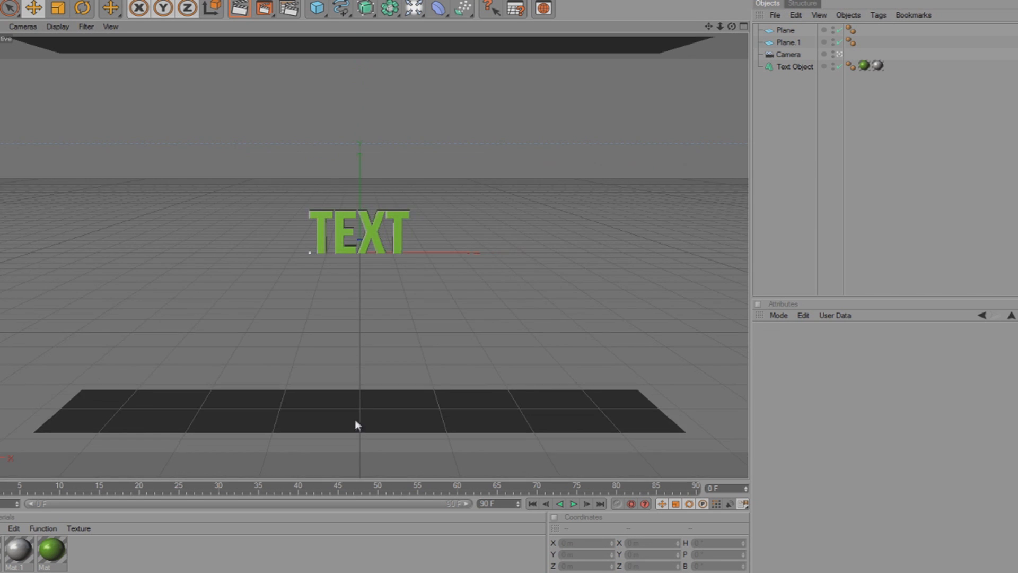
# - Lower the top plane closer to the text and return to the starting frame
pyautogui.click(355, 426)
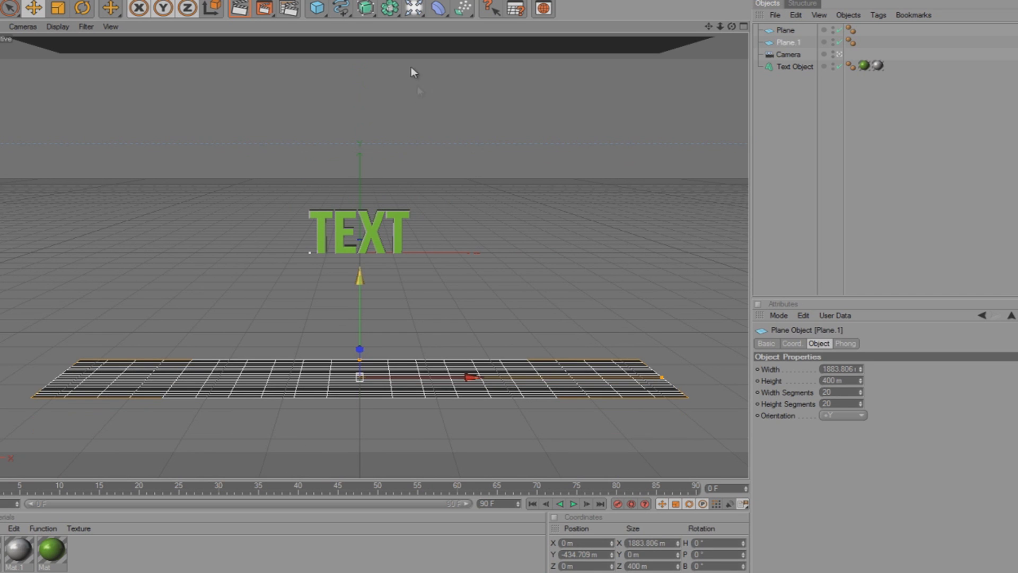
pyautogui.click(390, 46)
pyautogui.moveTo(358, 42); pyautogui.dragTo(511, 292)
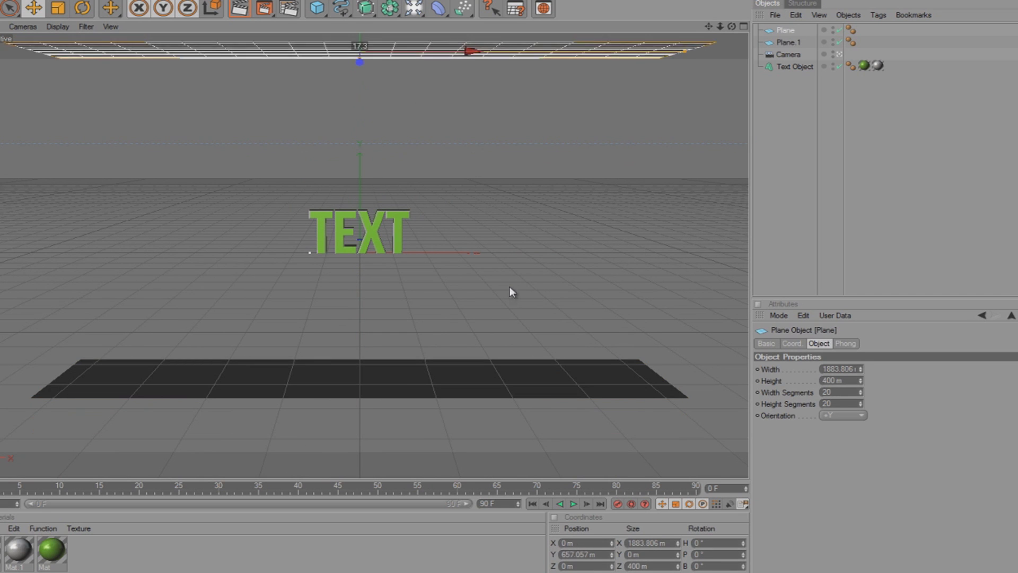
pyautogui.click(618, 266)
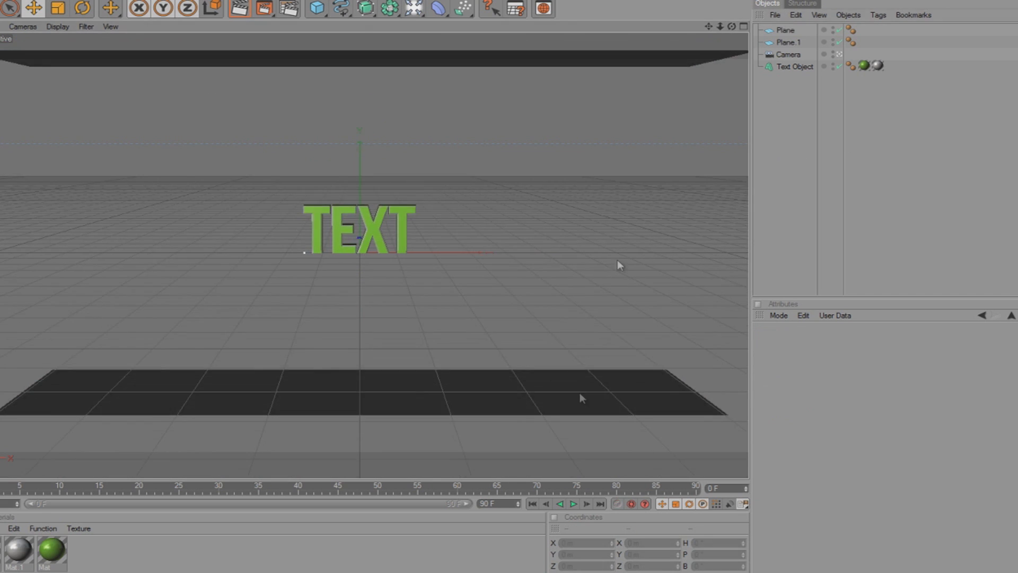
pyautogui.click(533, 503)
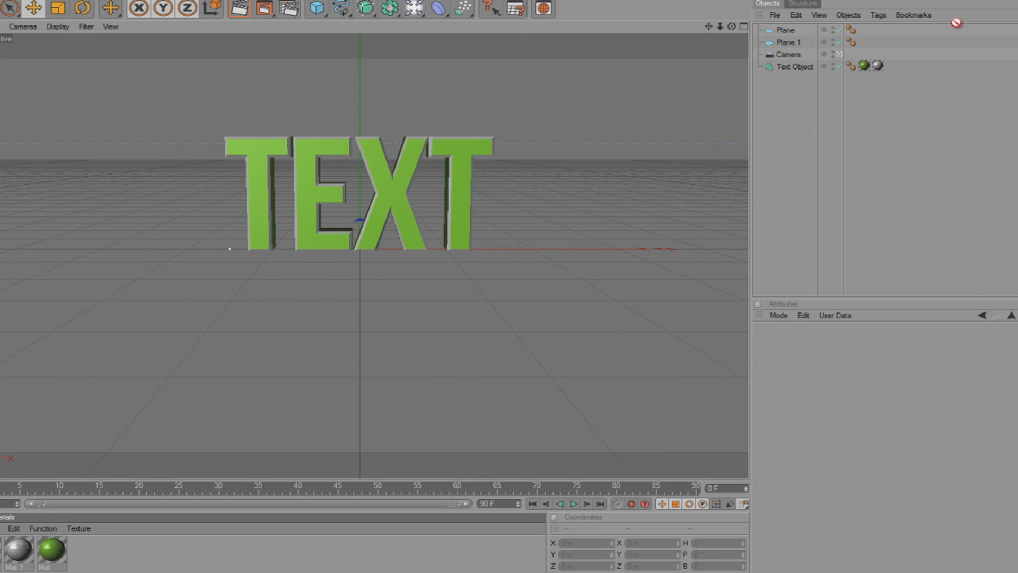
# - Apply the white material to Plane and Plane.1, then run a test render of the green TEXT
pyautogui.moveTo(786, 32); pyautogui.dragTo(787, 32)
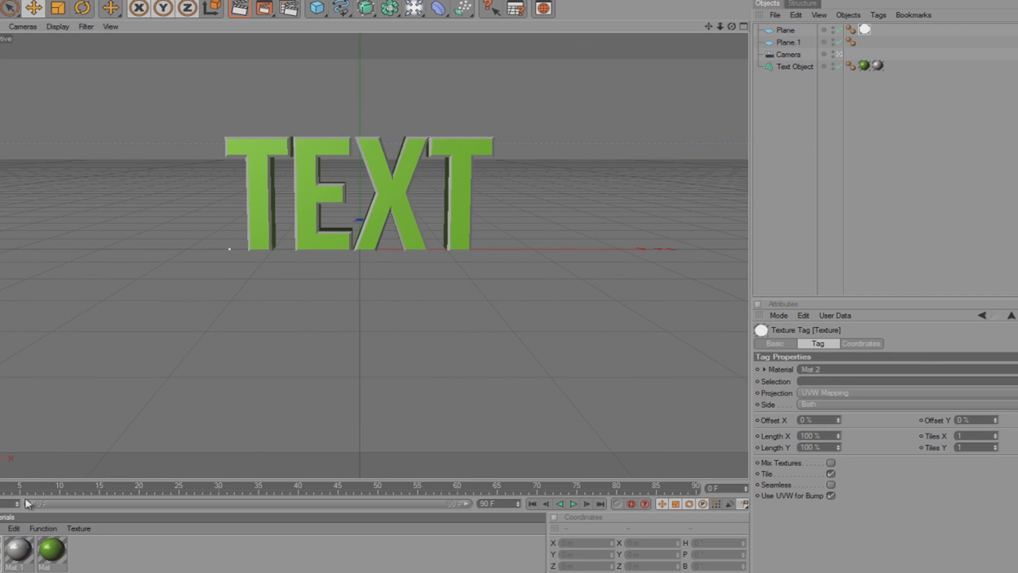
pyautogui.keyDown('ctrl'); pyautogui.moveTo(850, 70); pyautogui.dragTo(865, 41); pyautogui.keyUp('ctrl')
pyautogui.click(240, 9)
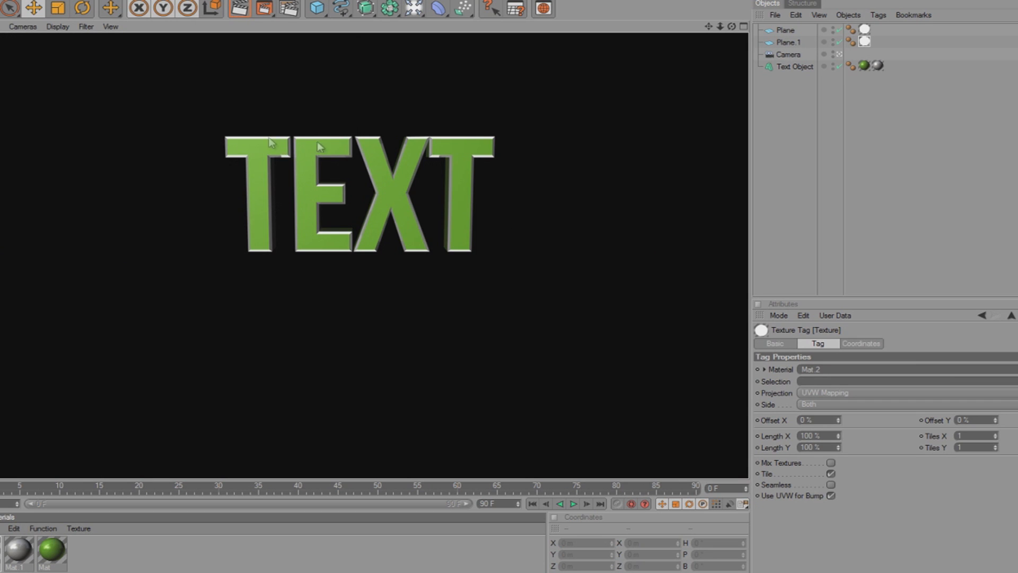
pyautogui.click(783, 173)
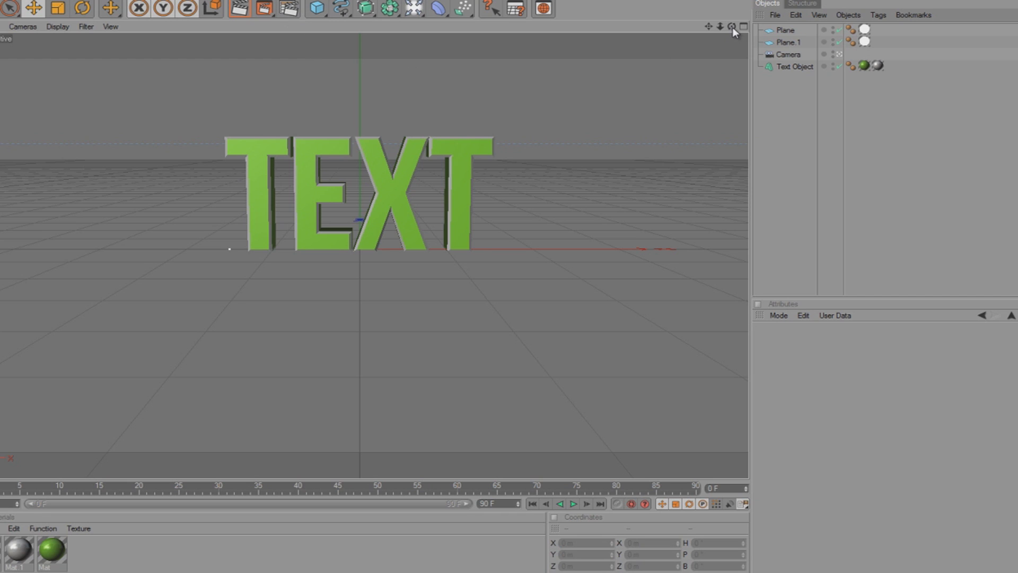
# - Duplicate Plane.1 into Plane.2 and move the copy along Z toward the camera
pyautogui.click(789, 43)
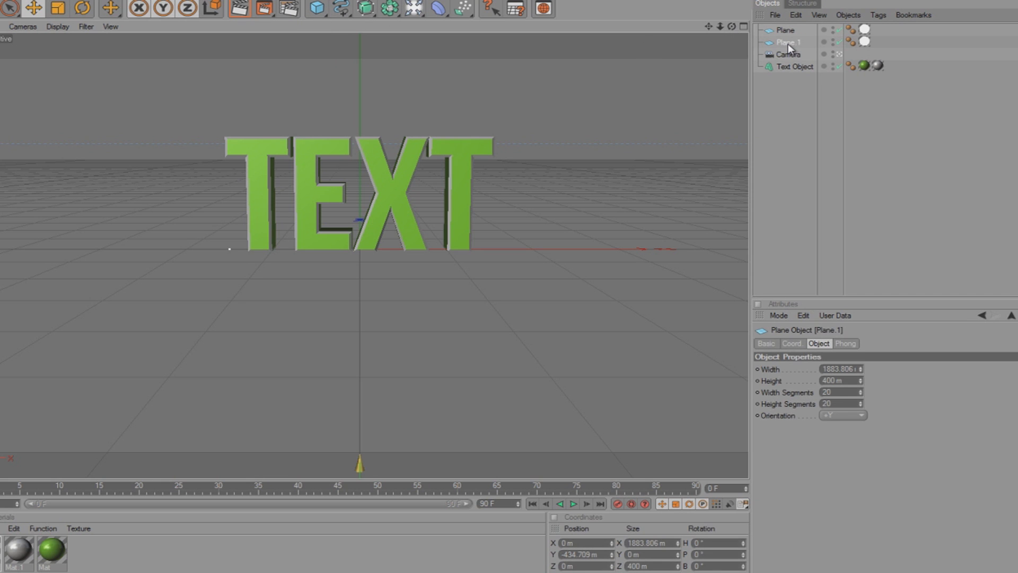
pyautogui.keyDown('ctrl'); pyautogui.moveTo(788, 47); pyautogui.dragTo(788, 50); pyautogui.keyUp('ctrl')
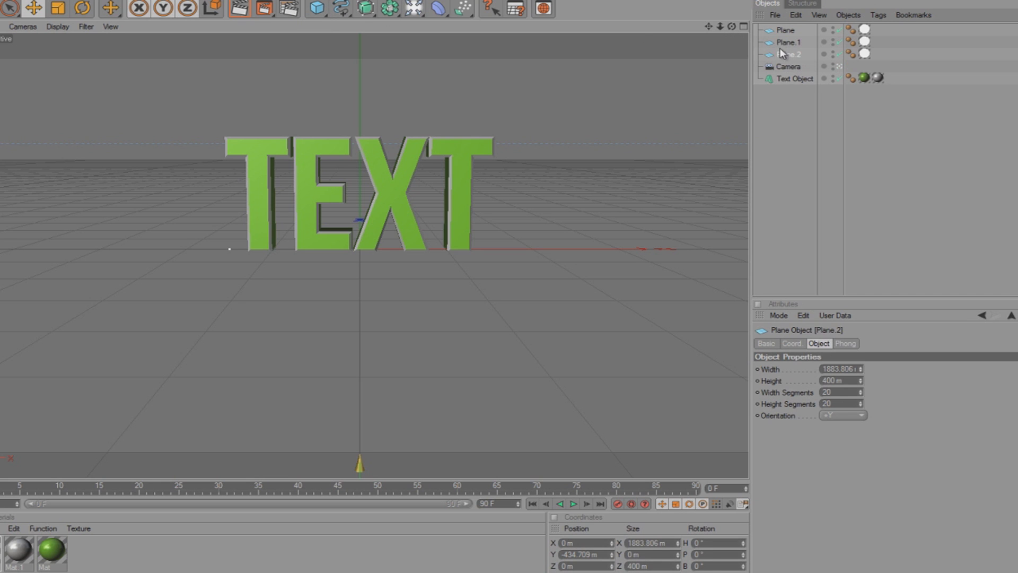
pyautogui.moveTo(732, 27); pyautogui.dragTo(402, 380)
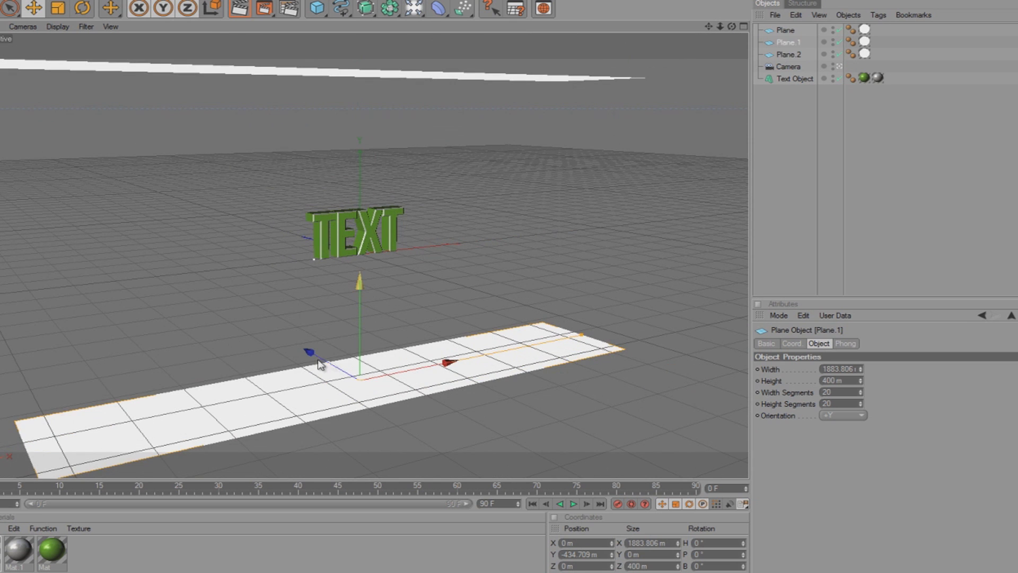
pyautogui.moveTo(317, 359)
pyautogui.mouseDown()
pyautogui.moveTo(518, 295)
pyautogui.moveTo(197, 294)
pyautogui.mouseUp()
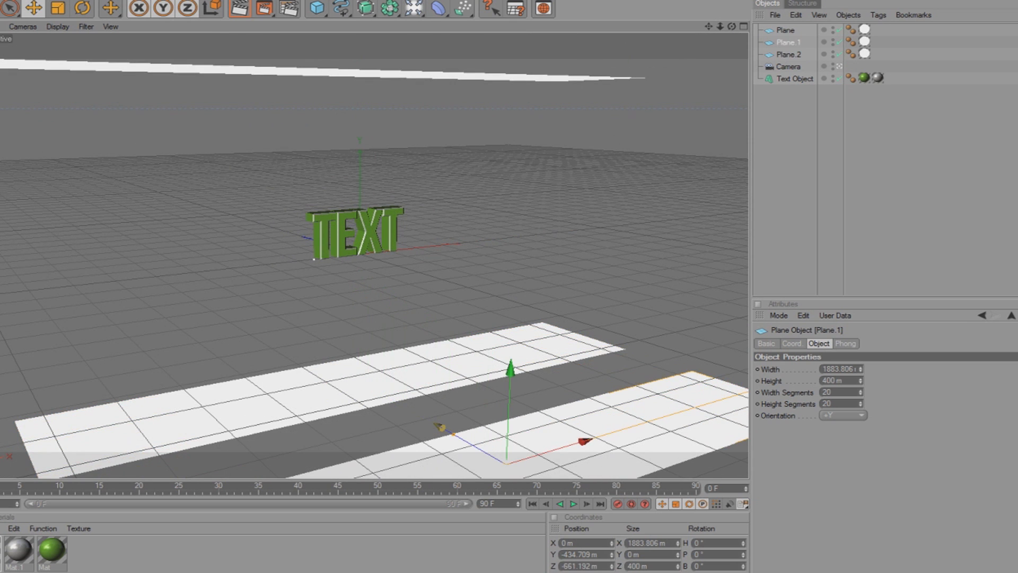
# - Tilt Plane.2 about 30 degrees toward the text and test-render the lighting
pyautogui.press('r')
pyautogui.moveTo(510, 302); pyautogui.dragTo(512, 295)
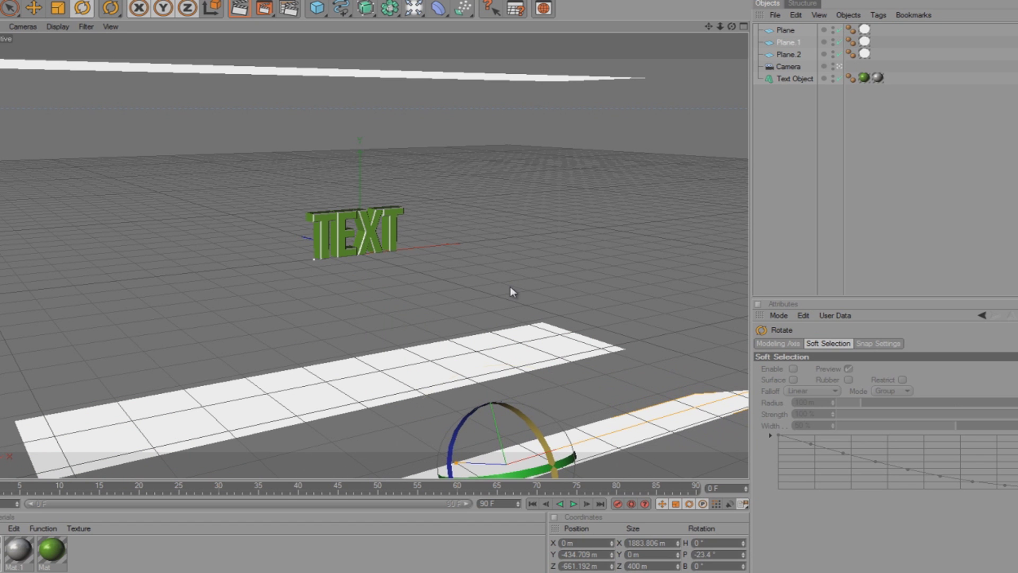
pyautogui.keyDown('alt'); pyautogui.moveTo(510, 292); pyautogui.dragTo(509, 288); pyautogui.keyUp('alt')
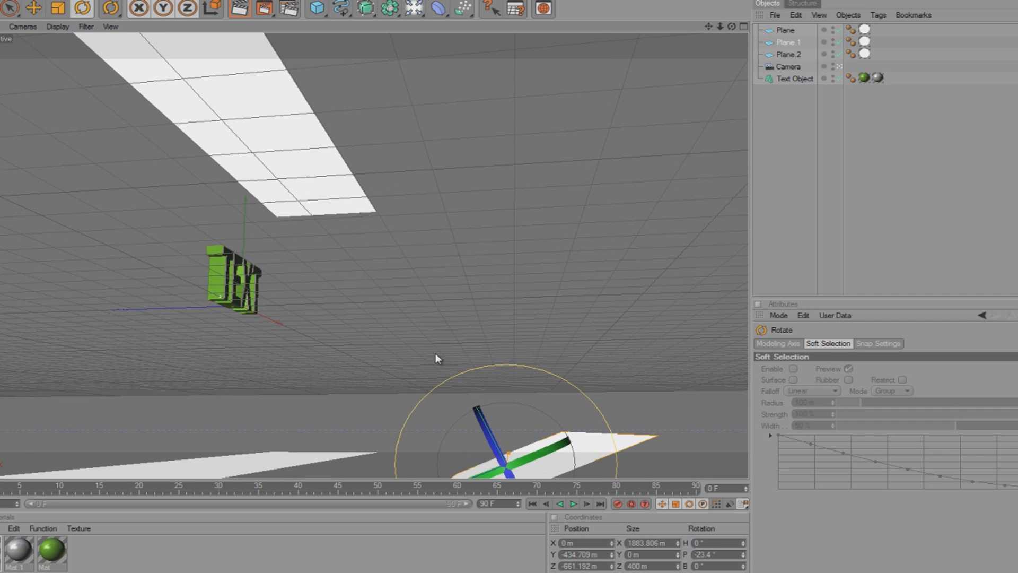
pyautogui.moveTo(451, 424); pyautogui.dragTo(512, 293)
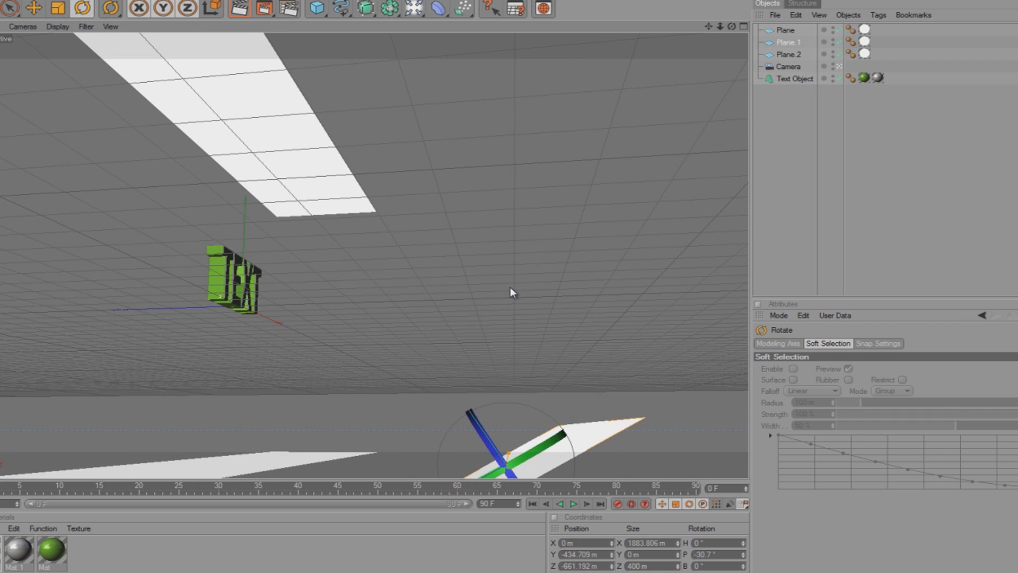
pyautogui.click(830, 271)
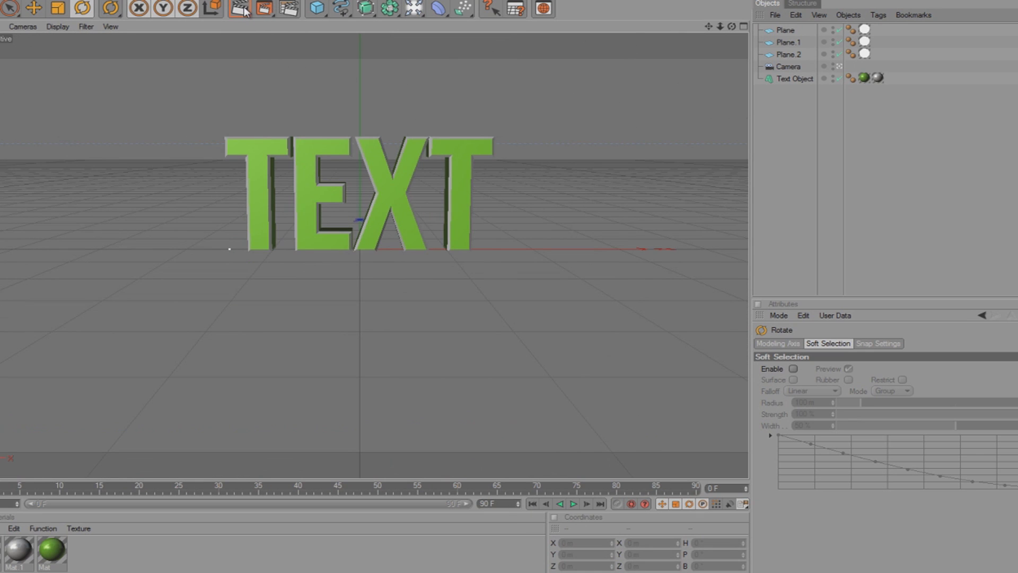
pyautogui.click(244, 10)
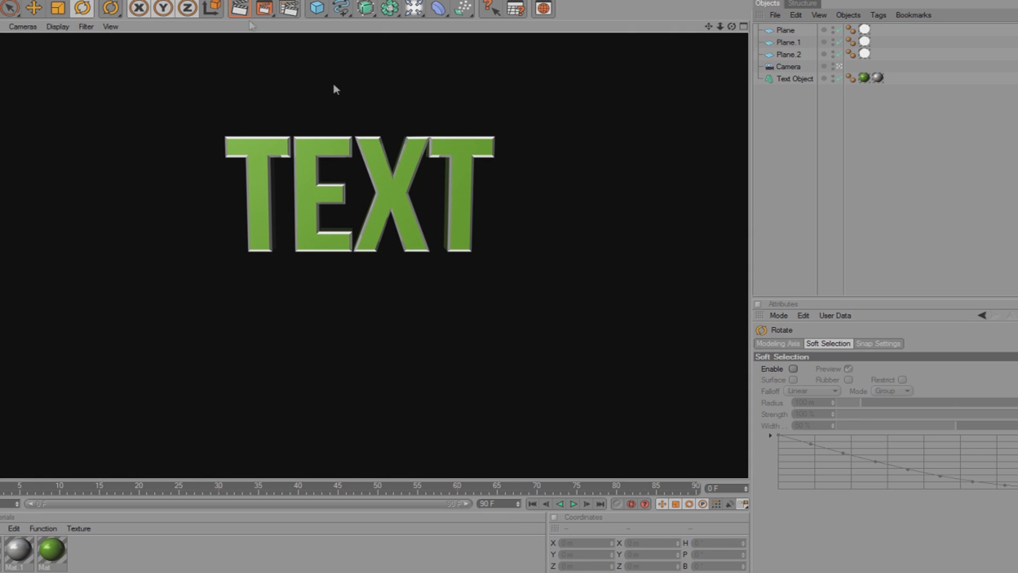
pyautogui.click(727, 200)
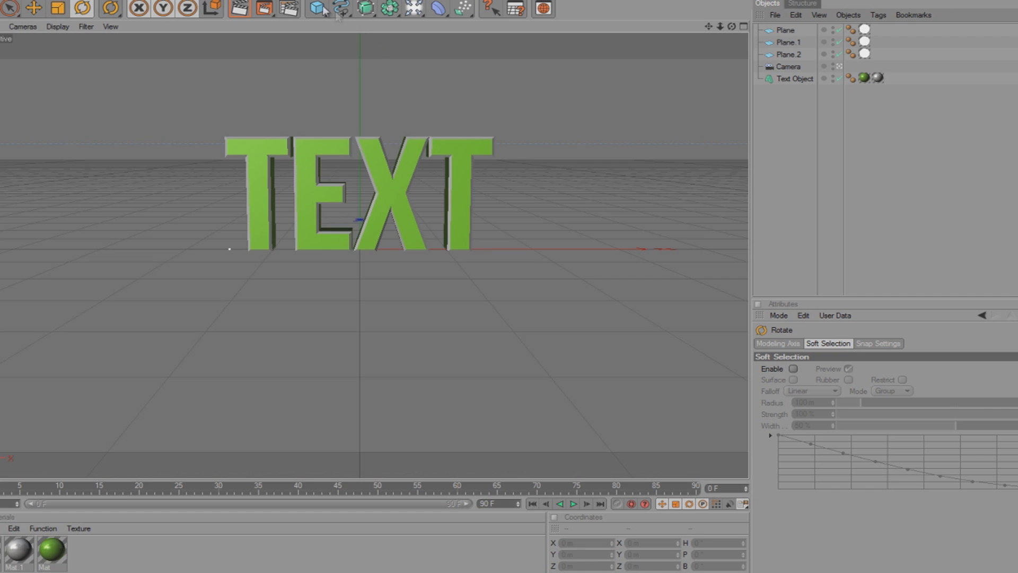
pyautogui.click(289, 10)
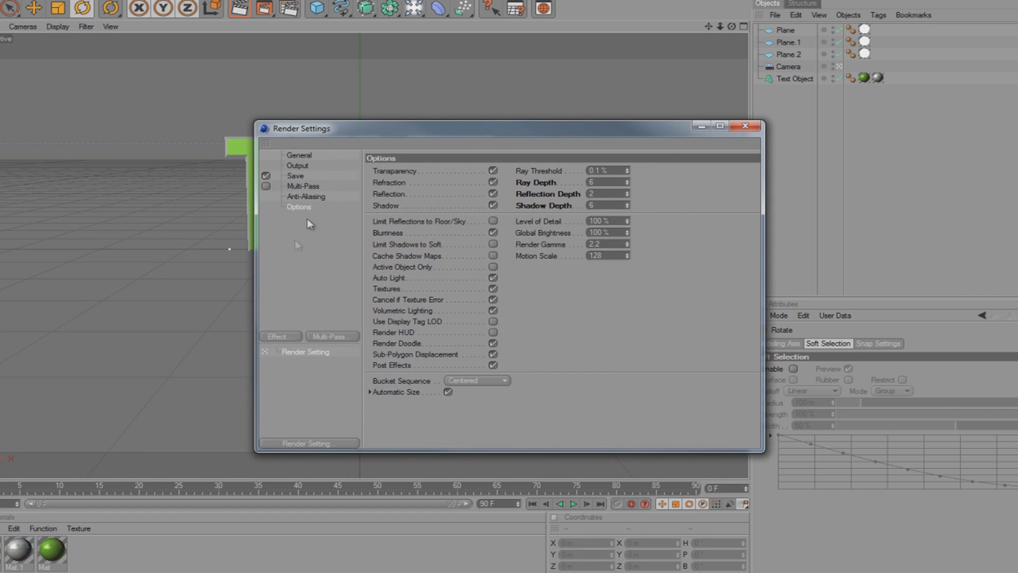
# - Add Ambient Occlusion and Global Illumination as render effects in Render Settings
pyautogui.click(280, 337)
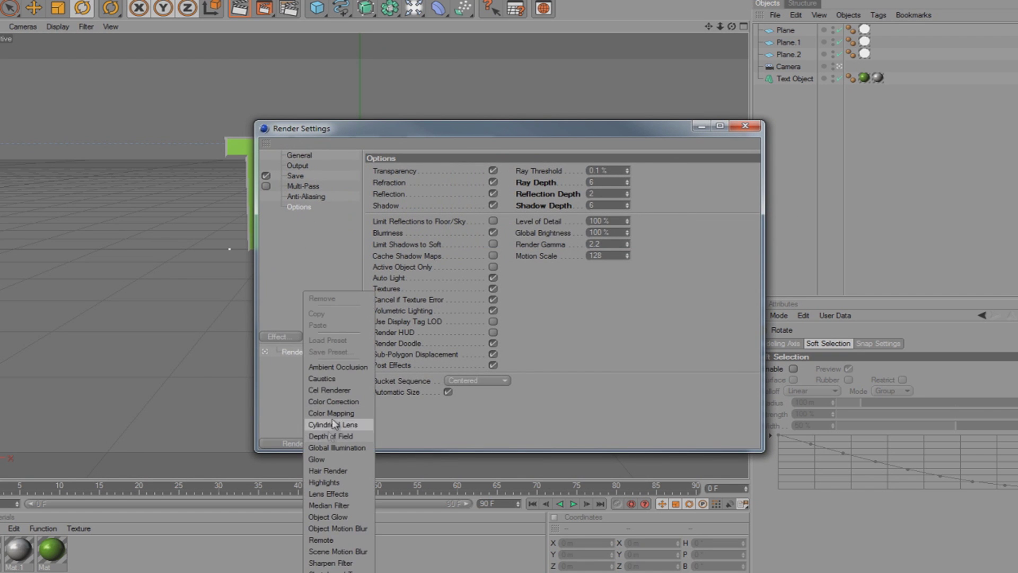
pyautogui.click(337, 368)
pyautogui.click(278, 336)
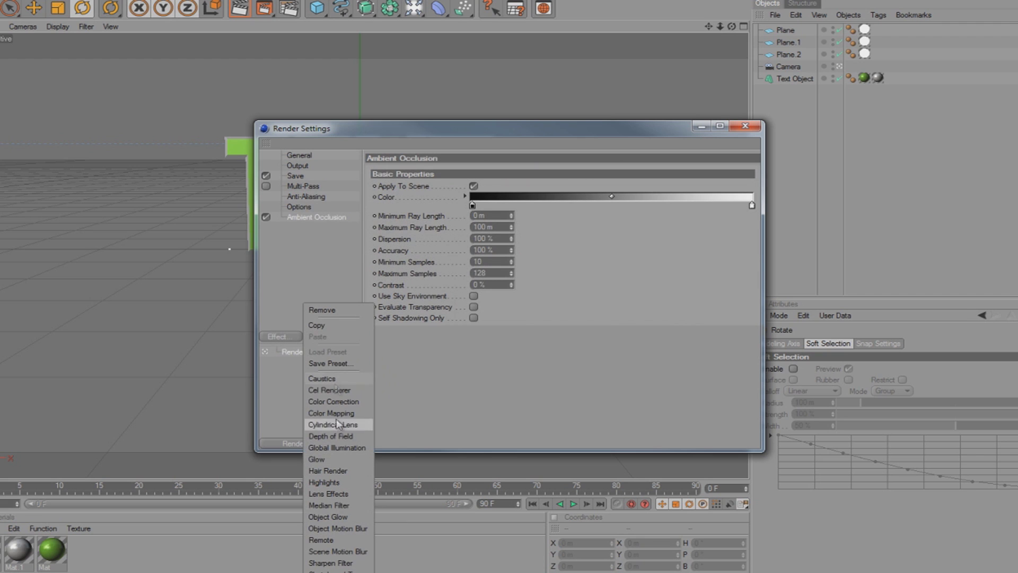
pyautogui.click(332, 447)
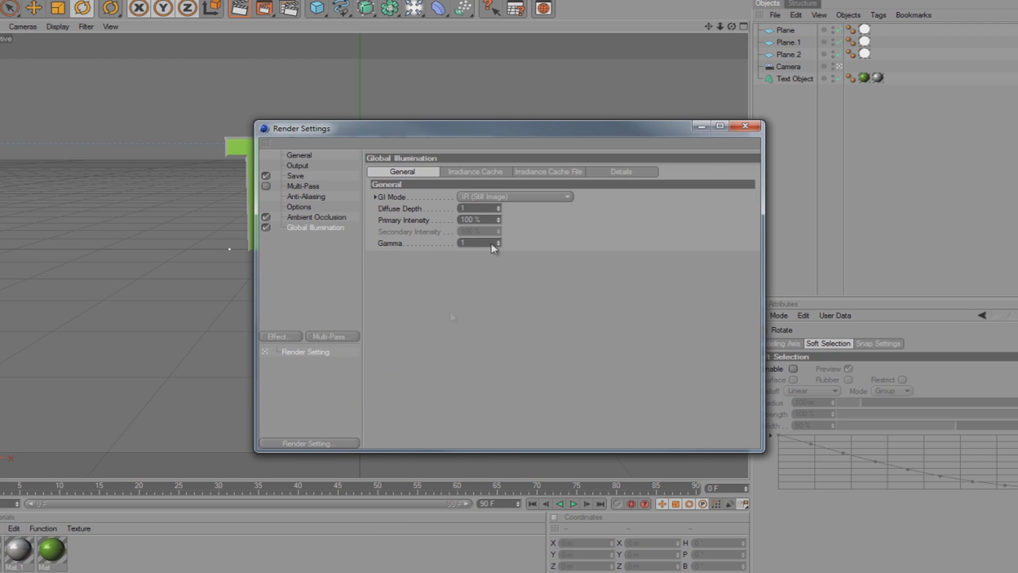
pyautogui.click(746, 126)
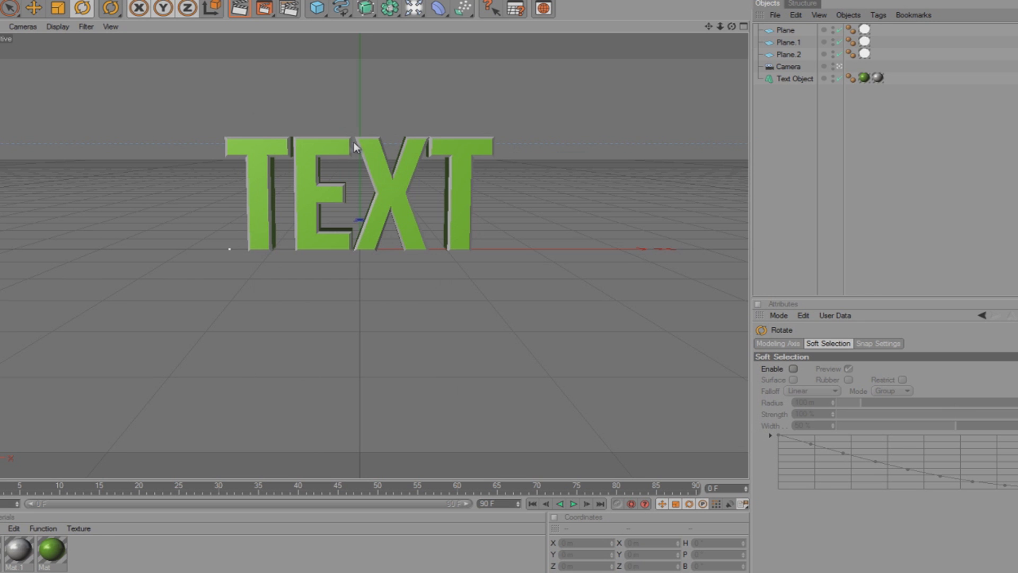
pyautogui.click(289, 10)
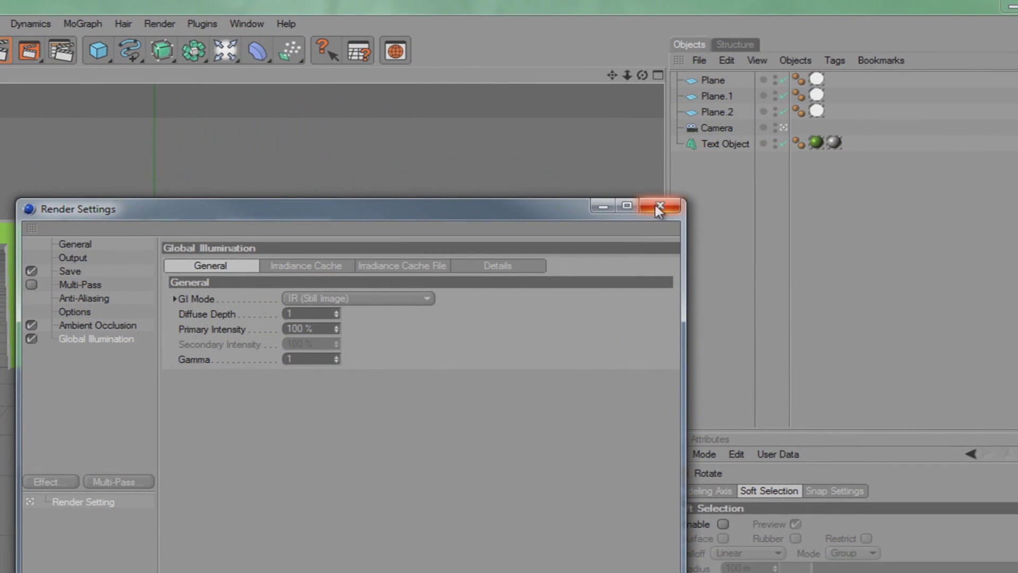
# - Render the full scene with the new effects, then select the Text object
pyautogui.click(658, 207)
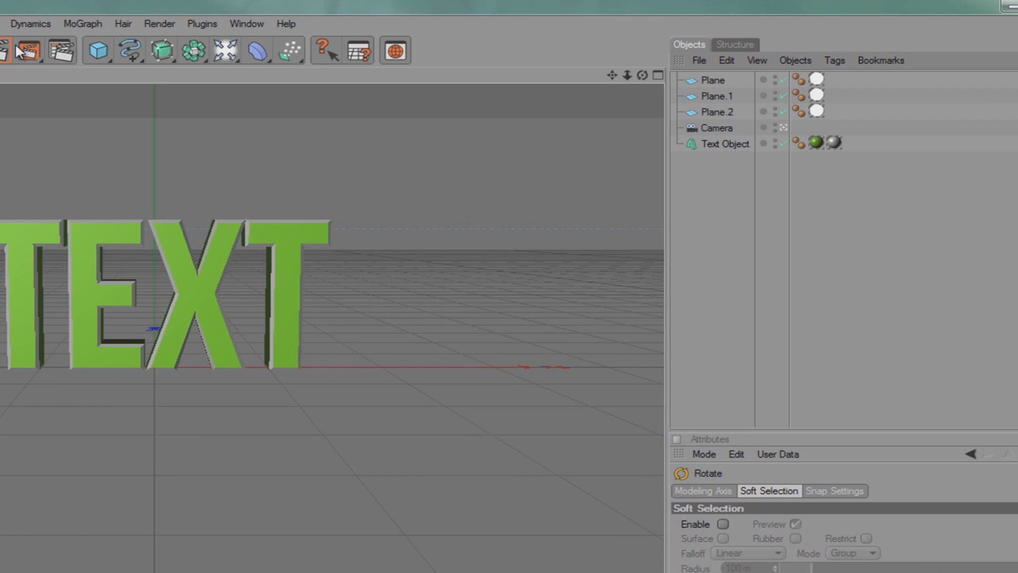
pyautogui.click(21, 50)
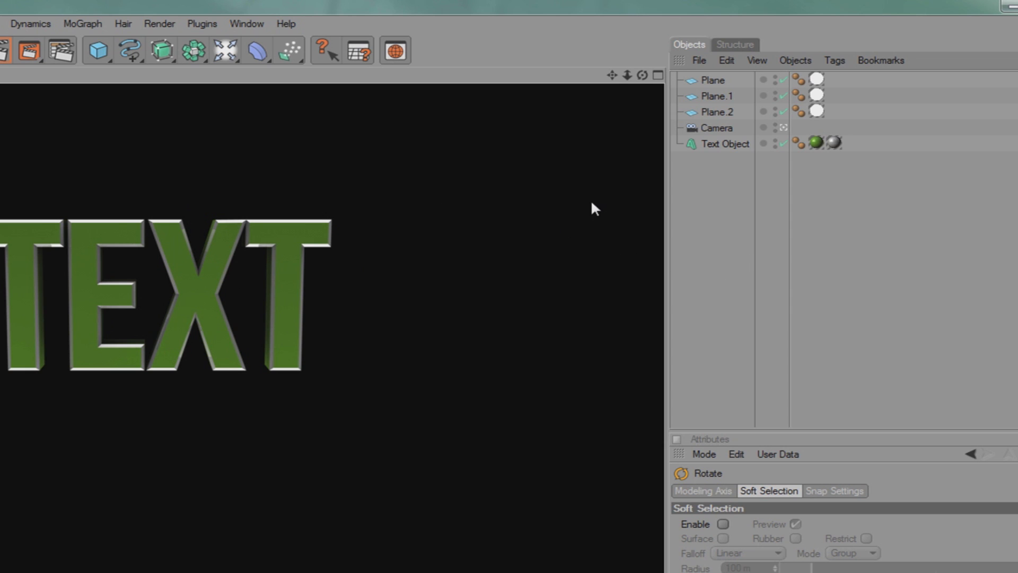
pyautogui.click(726, 145)
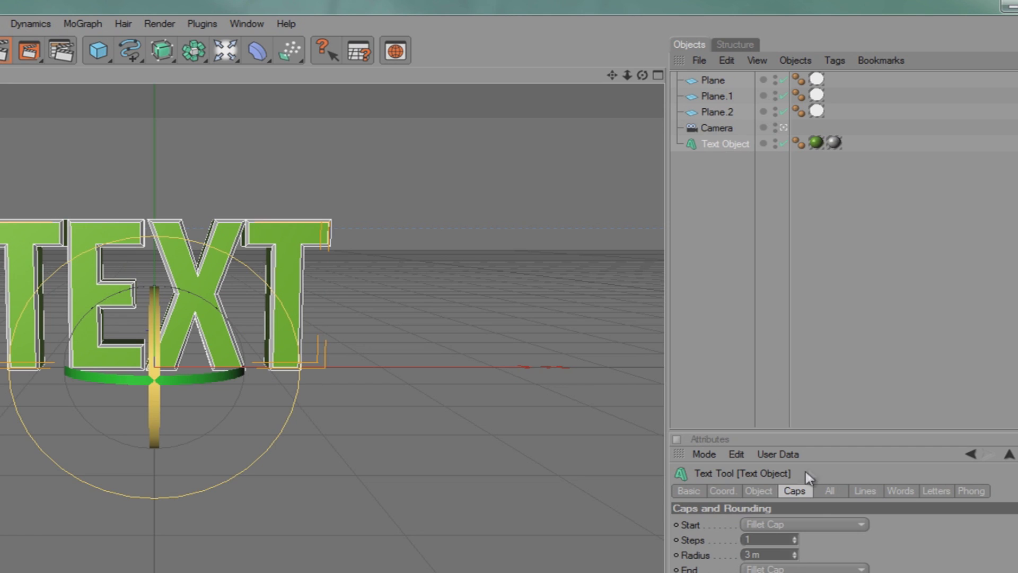
pyautogui.click(829, 491)
pyautogui.click(759, 492)
pyautogui.click(690, 491)
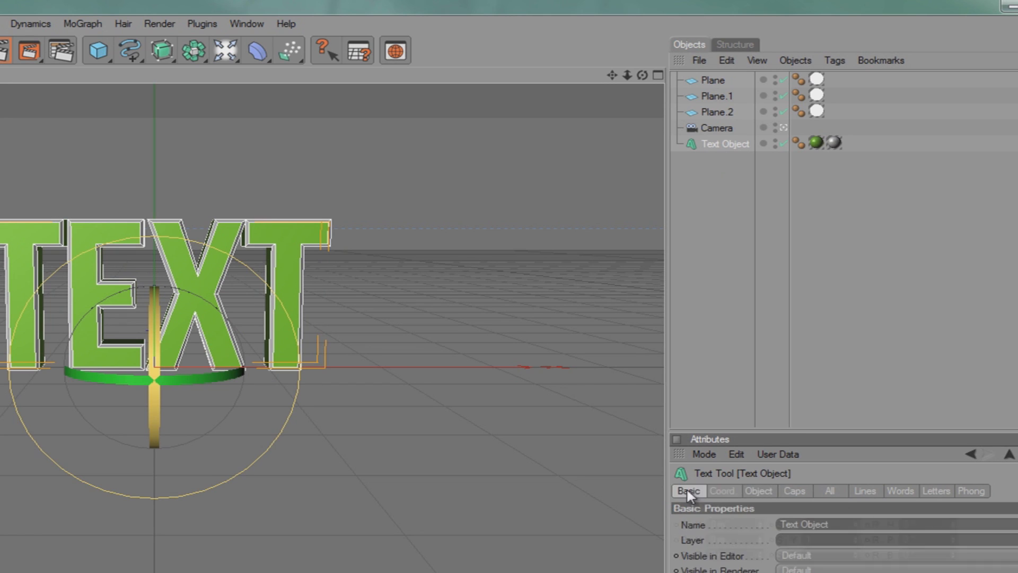
pyautogui.click(725, 491)
pyautogui.click(759, 491)
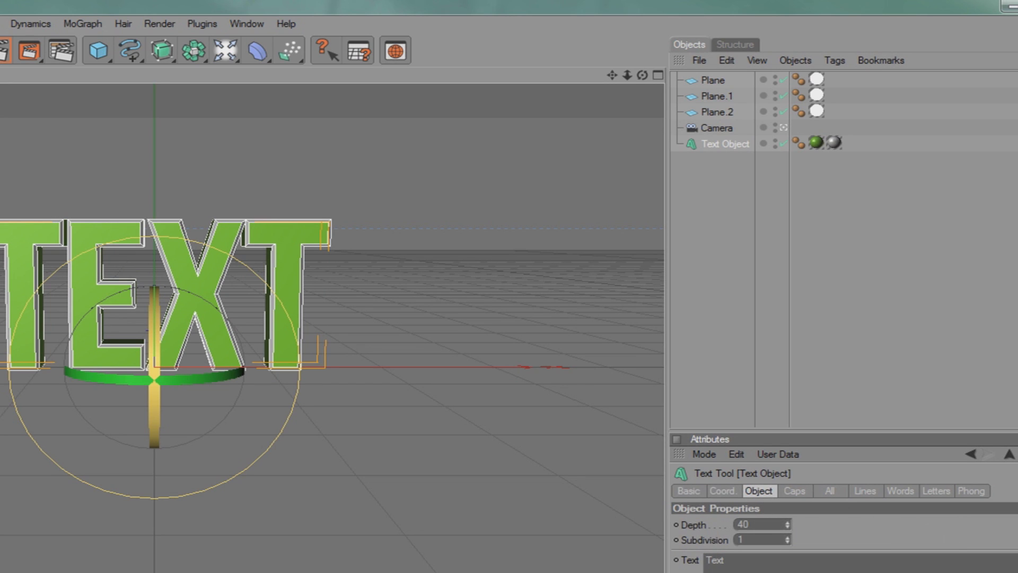
pyautogui.click(828, 491)
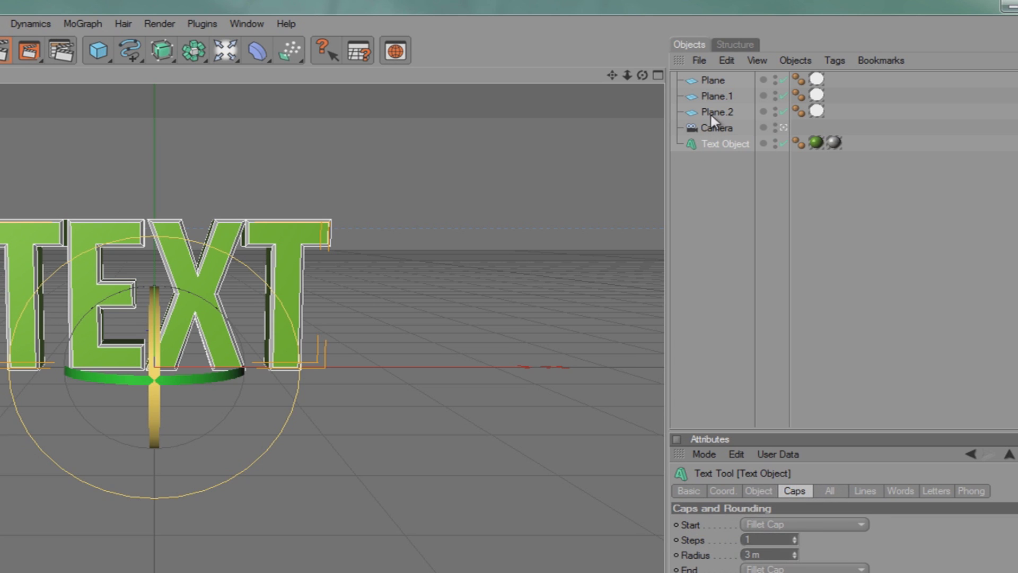
pyautogui.click(686, 493)
pyautogui.click(750, 489)
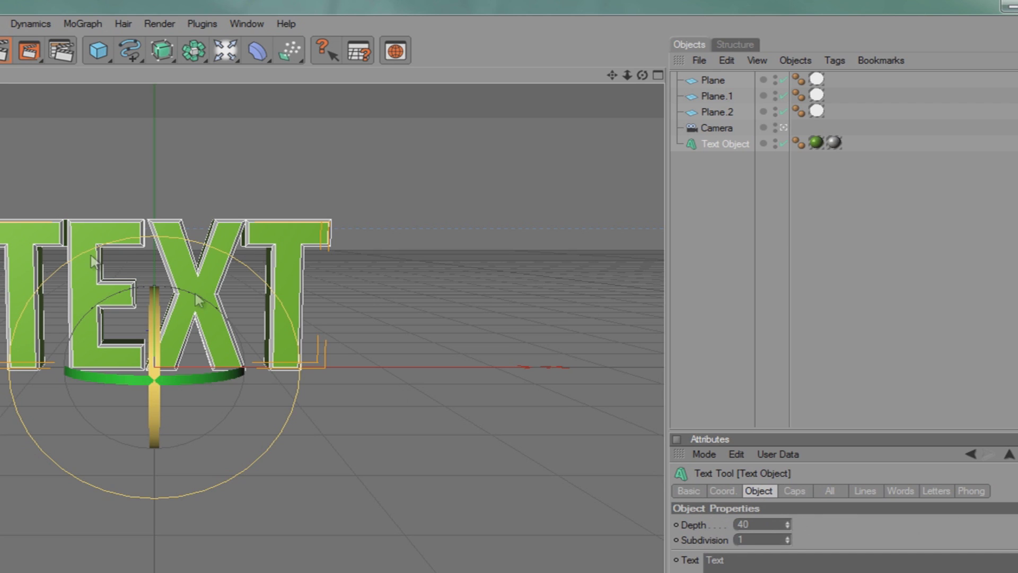